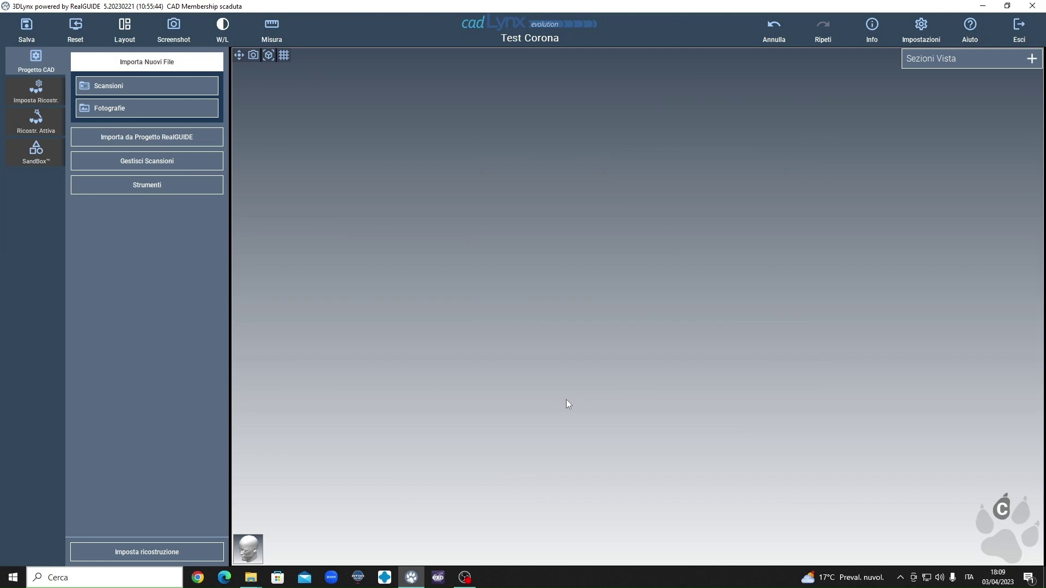
Import antagonista.stl as the lower jaw and modello.stl as Mascella
{"action": "left_click", "coordinate": [174, 96]}
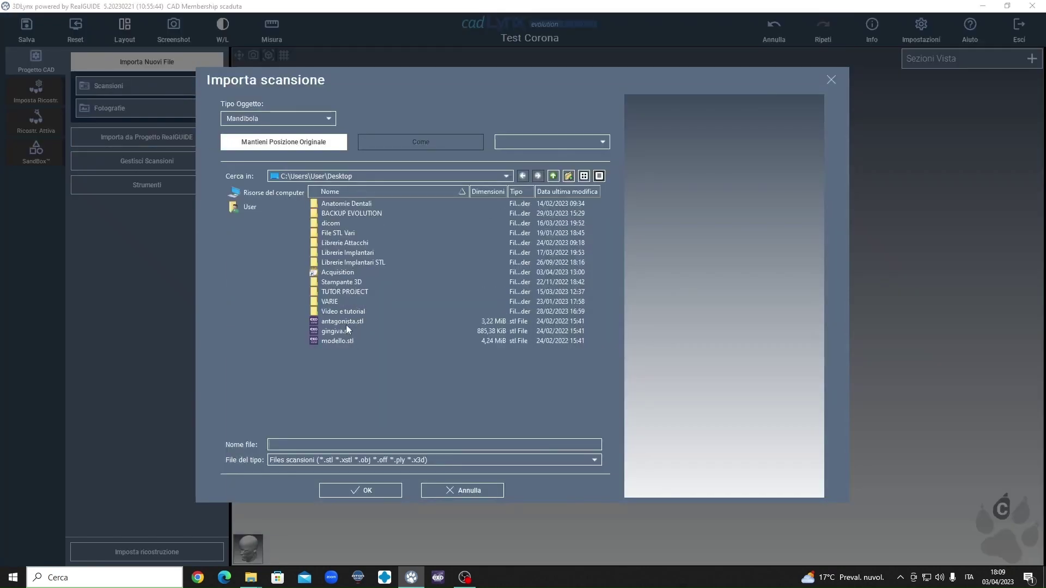
{"action": "left_click", "coordinate": [342, 321]}
{"action": "left_click", "coordinate": [361, 490]}
{"action": "left_click", "coordinate": [149, 89]}
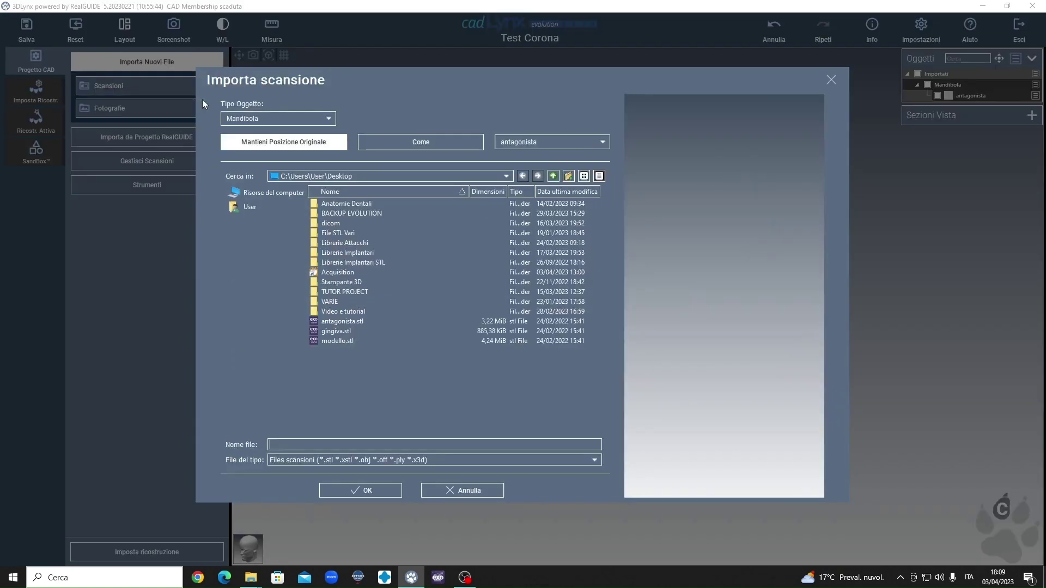
{"action": "left_click", "coordinate": [277, 118]}
{"action": "left_click", "coordinate": [245, 137]}
{"action": "left_click", "coordinate": [339, 343]}
{"action": "left_click", "coordinate": [381, 495]}
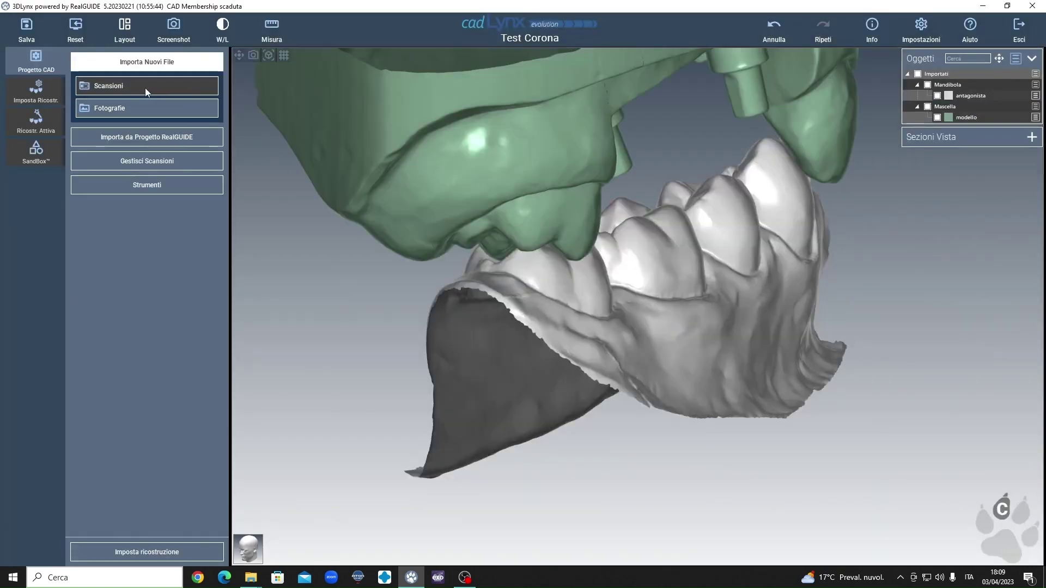
Import gingiva.stl as Upper Gingiva and show the scan management tools
{"action": "left_click", "coordinate": [145, 87]}
{"action": "left_click", "coordinate": [246, 118]}
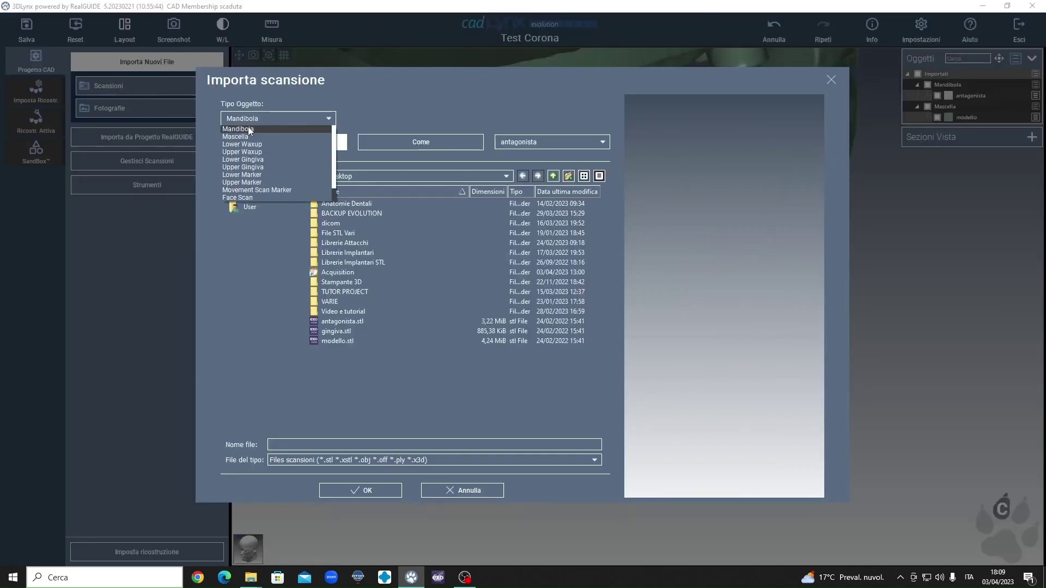
{"action": "left_click", "coordinate": [251, 167]}
{"action": "left_click", "coordinate": [349, 331]}
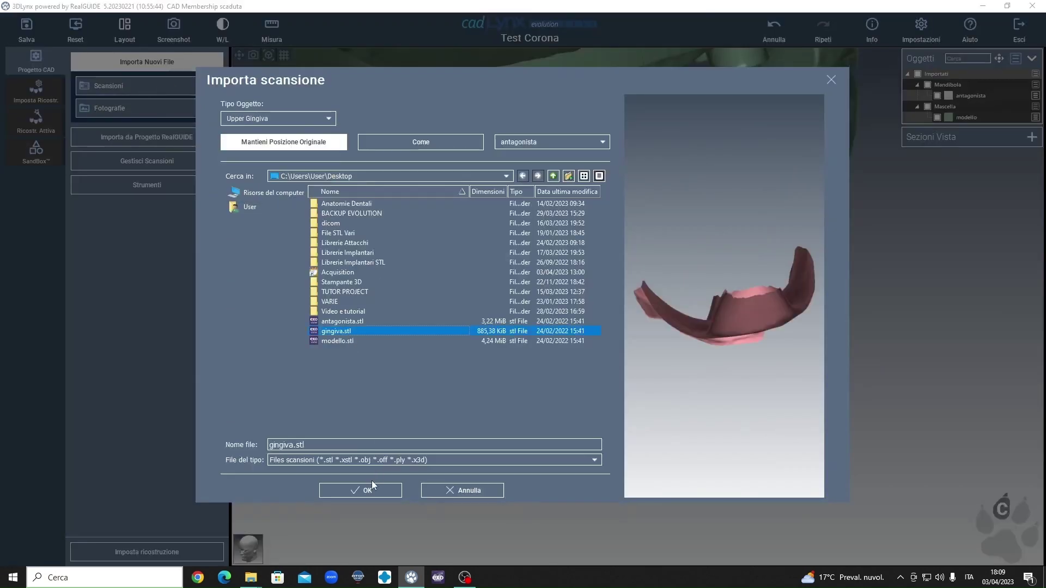
{"action": "left_click", "coordinate": [359, 490]}
{"action": "left_click", "coordinate": [147, 162]}
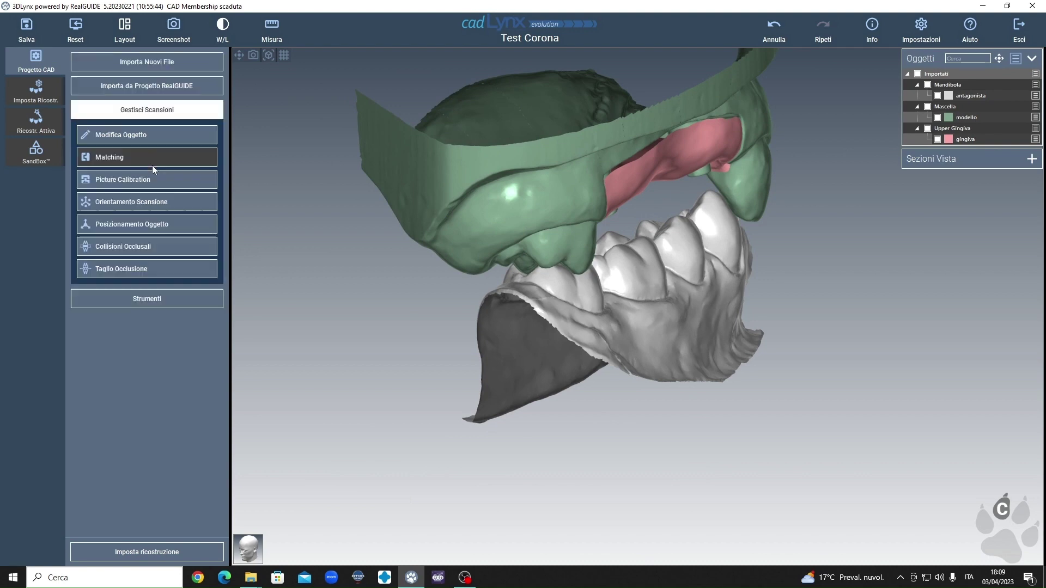
In the Frontale view, rotate the scans with the gizmo until the arches sit level
{"action": "left_click", "coordinate": [130, 202]}
{"action": "left_click", "coordinate": [260, 553]}
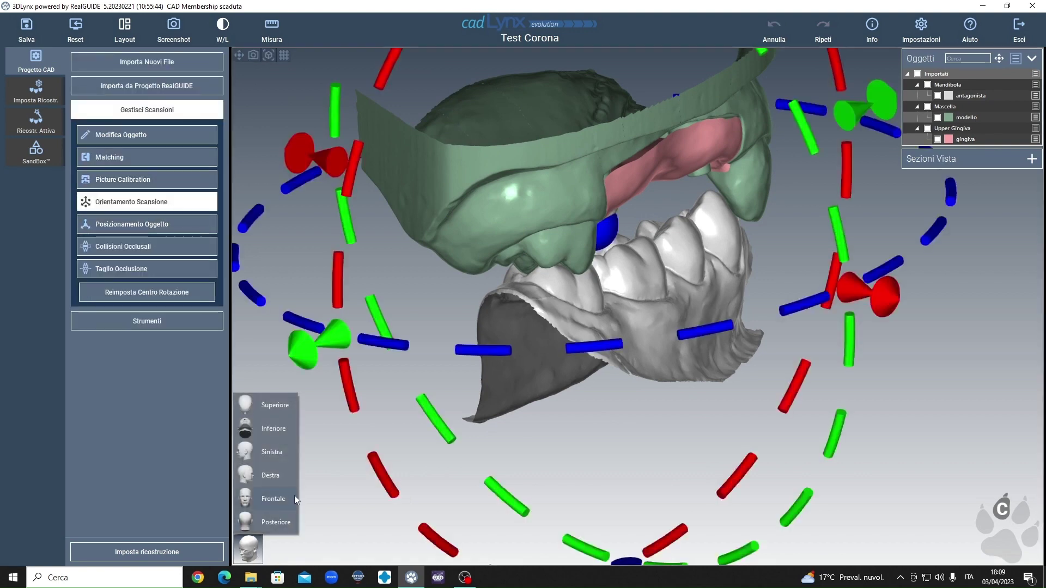
{"action": "left_click", "coordinate": [283, 497]}
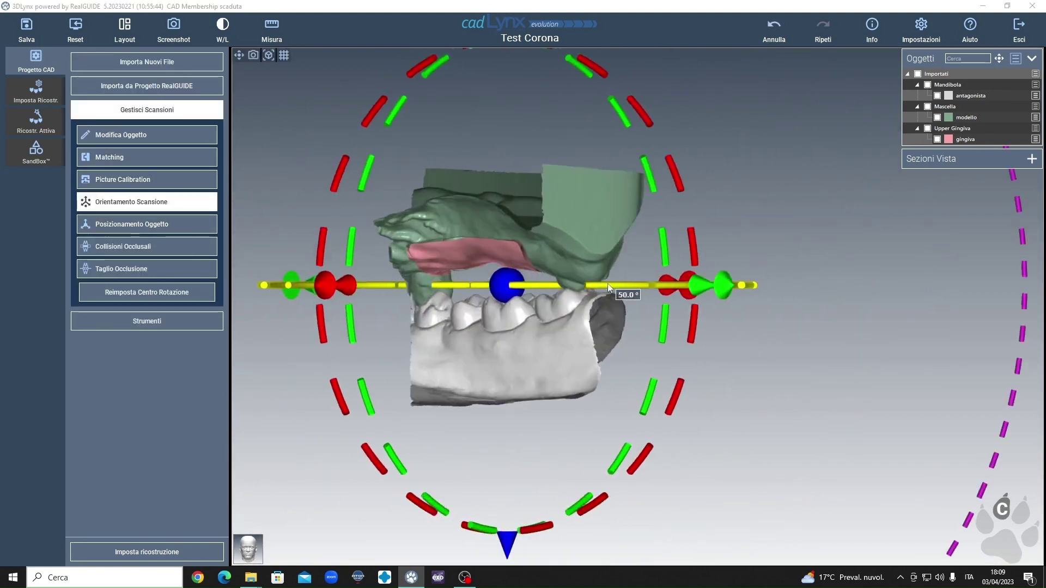
{"action": "mouse_move", "coordinate": [384, 288]}
{"action": "left_mouse_down"}
{"action": "mouse_move", "coordinate": [395, 285]}
{"action": "mouse_move", "coordinate": [332, 288]}
{"action": "mouse_move", "coordinate": [492, 297]}
{"action": "left_mouse_up"}
{"action": "left_click_drag", "start_coordinate": [388, 284], "coordinate": [579, 251]}
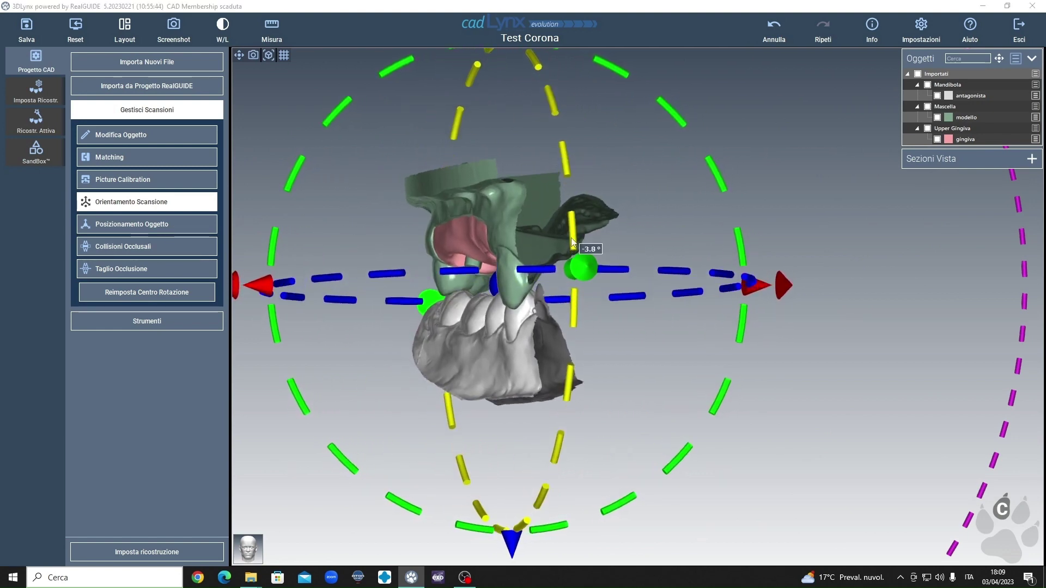
Set tooth 16 to Avvitata Occlusale su TiBase and advance to the margin lines step
{"action": "left_click", "coordinate": [186, 557]}
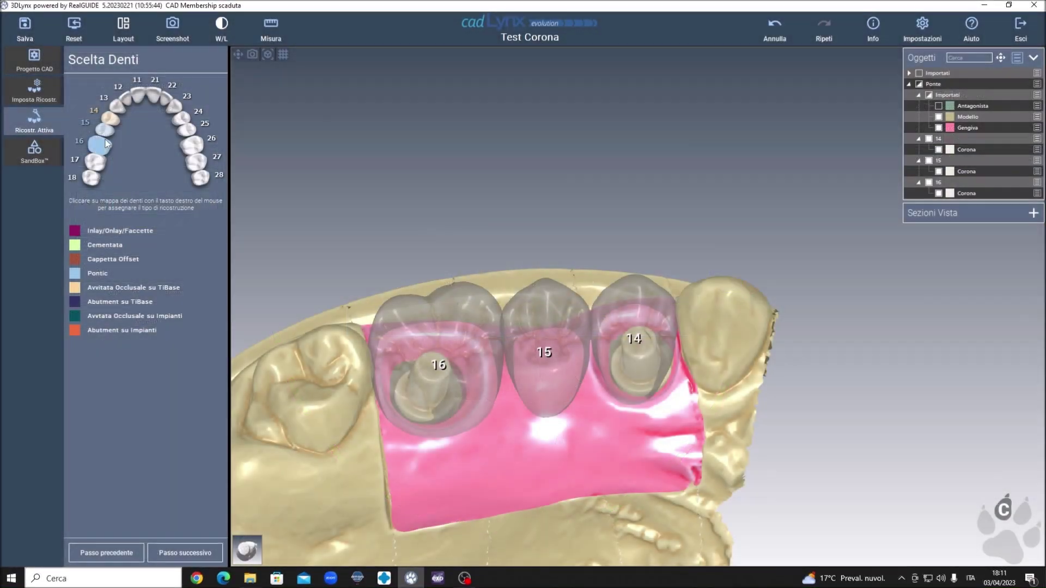
{"action": "right_click", "coordinate": [103, 146]}
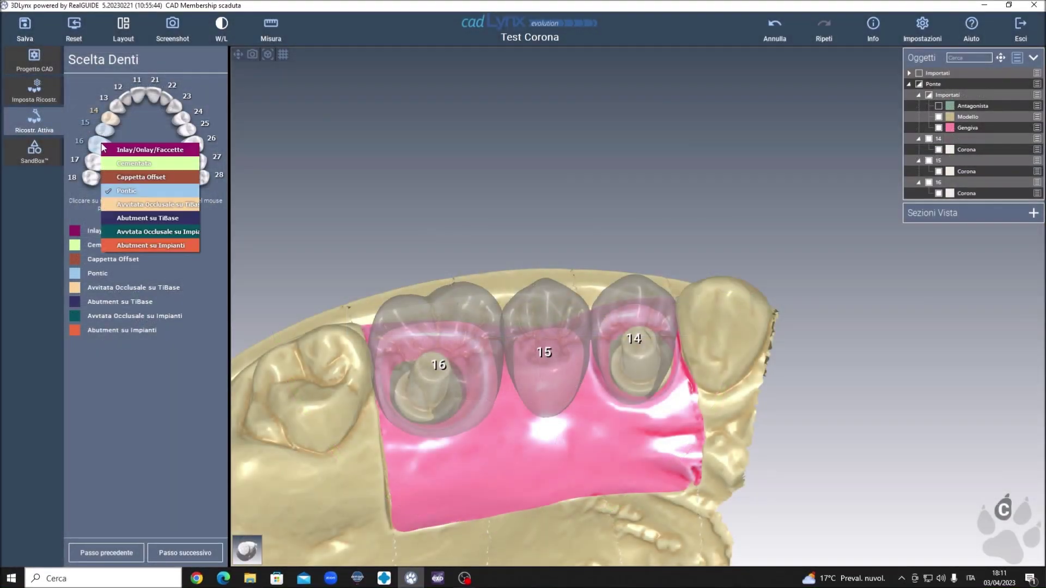
{"action": "left_click", "coordinate": [128, 205]}
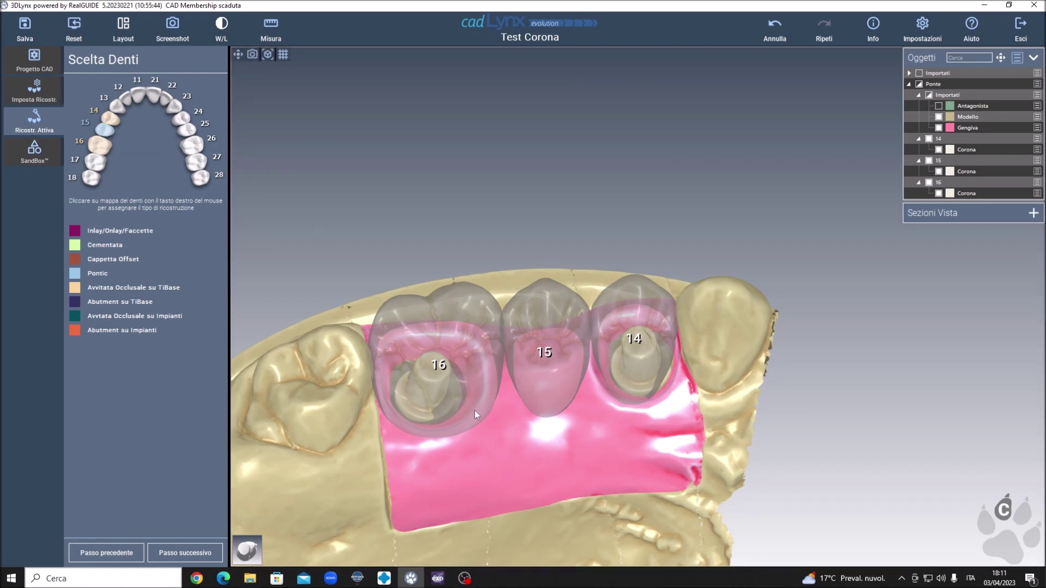
{"action": "left_click", "coordinate": [195, 552]}
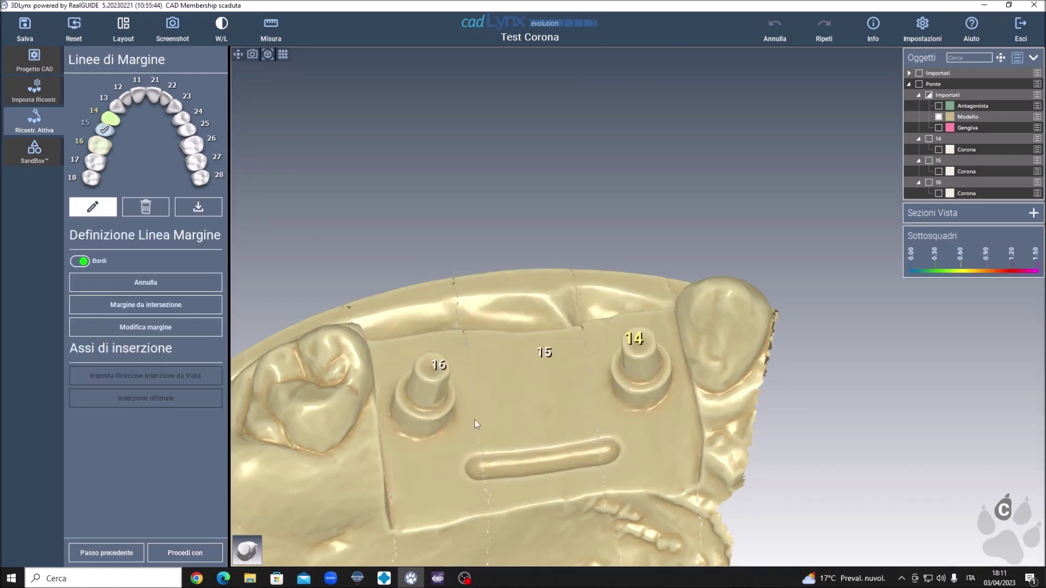
Trace and finalize the margin lines around abutments 14 and 16
{"action": "scroll", "coordinate": [642, 343], "scroll_direction": "up", "scroll_amount": 2}
{"action": "scroll", "coordinate": [642, 327], "scroll_direction": "up", "scroll_amount": 3}
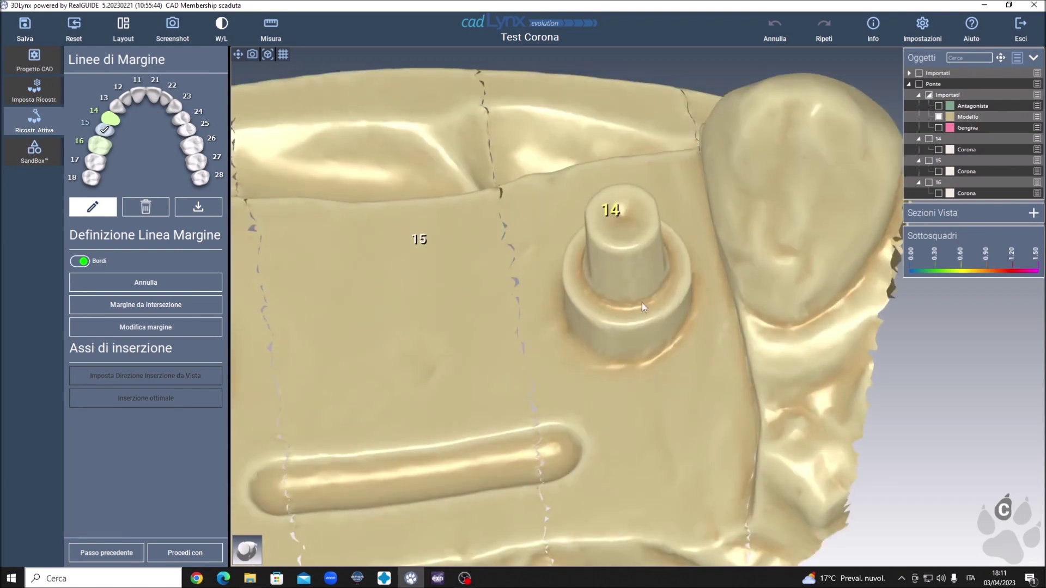
{"action": "scroll", "coordinate": [642, 309], "scroll_direction": "up", "scroll_amount": 3}
{"action": "scroll", "coordinate": [645, 304], "scroll_direction": "up", "scroll_amount": 2}
{"action": "left_click", "coordinate": [648, 292]}
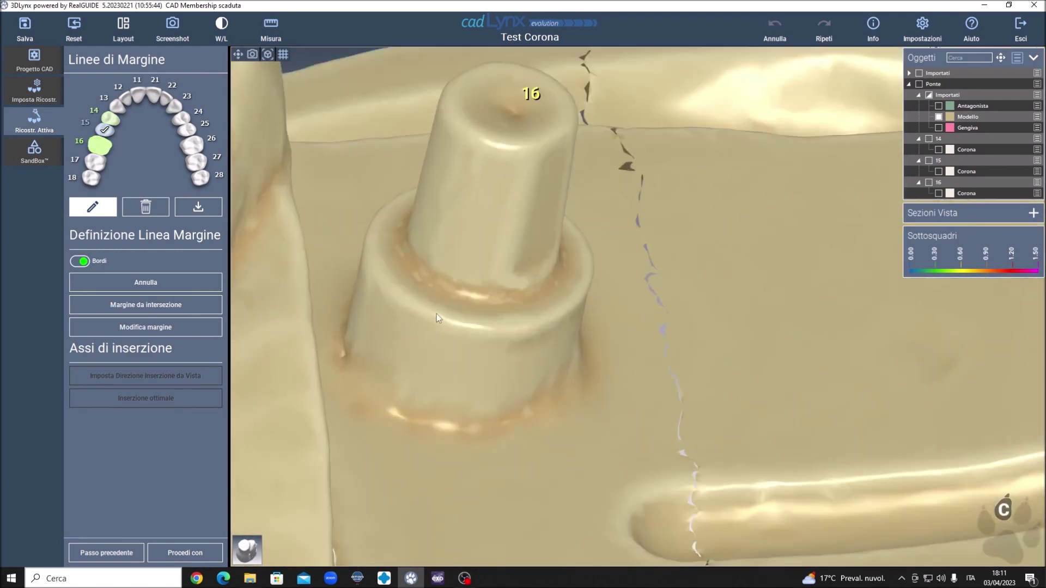
{"action": "left_click", "coordinate": [434, 311]}
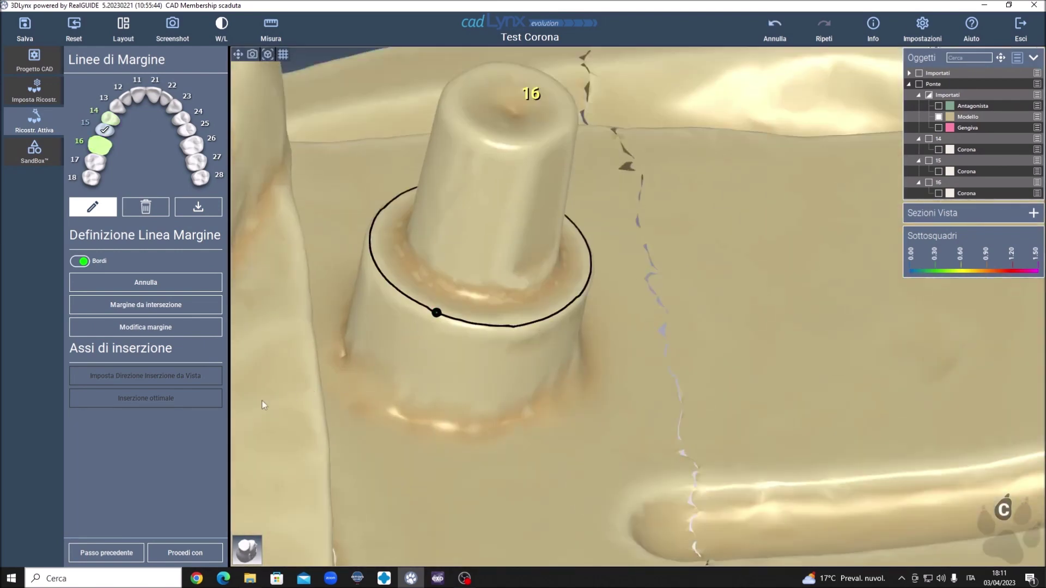
{"action": "left_click", "coordinate": [160, 332]}
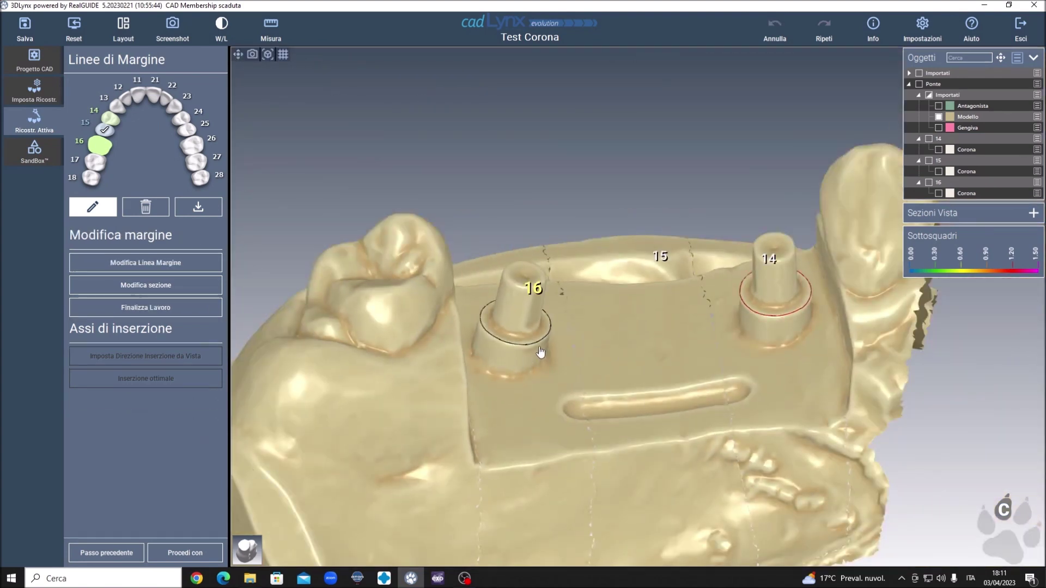
{"action": "left_click", "coordinate": [166, 309]}
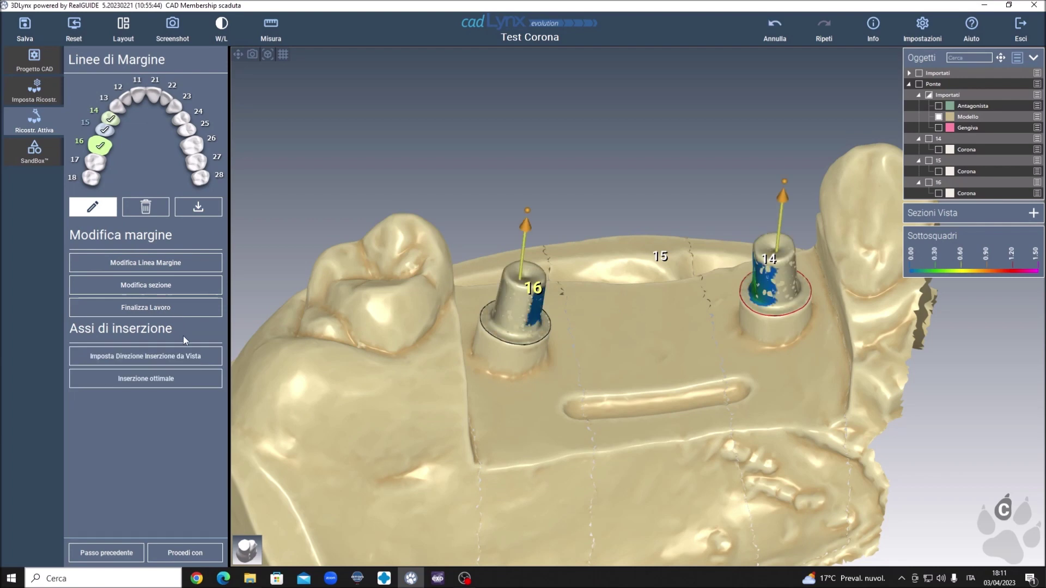
Apply Inserzione ottimale to the insertion axes of abutments 14 and 16
{"action": "scroll", "coordinate": [663, 254], "scroll_direction": "down", "scroll_amount": 3}
{"action": "scroll", "coordinate": [625, 278], "scroll_direction": "up", "scroll_amount": 3}
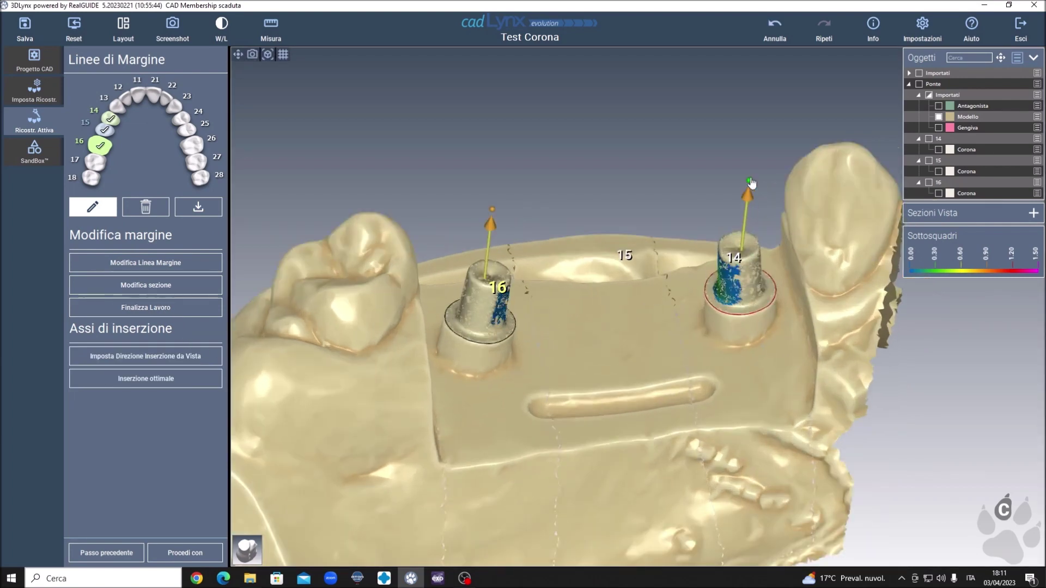
{"action": "left_click", "coordinate": [217, 378]}
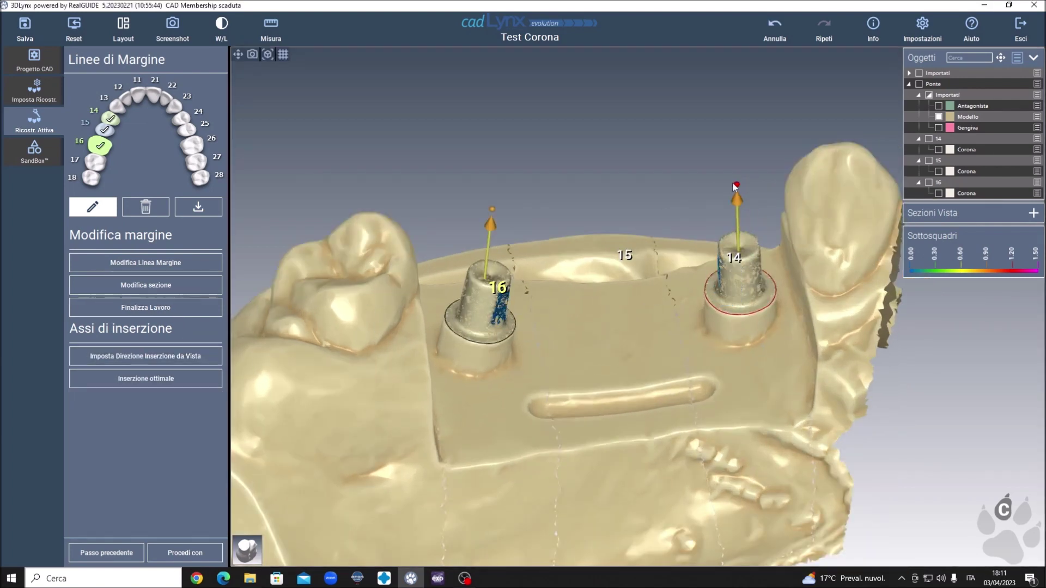
{"action": "left_click", "coordinate": [172, 382]}
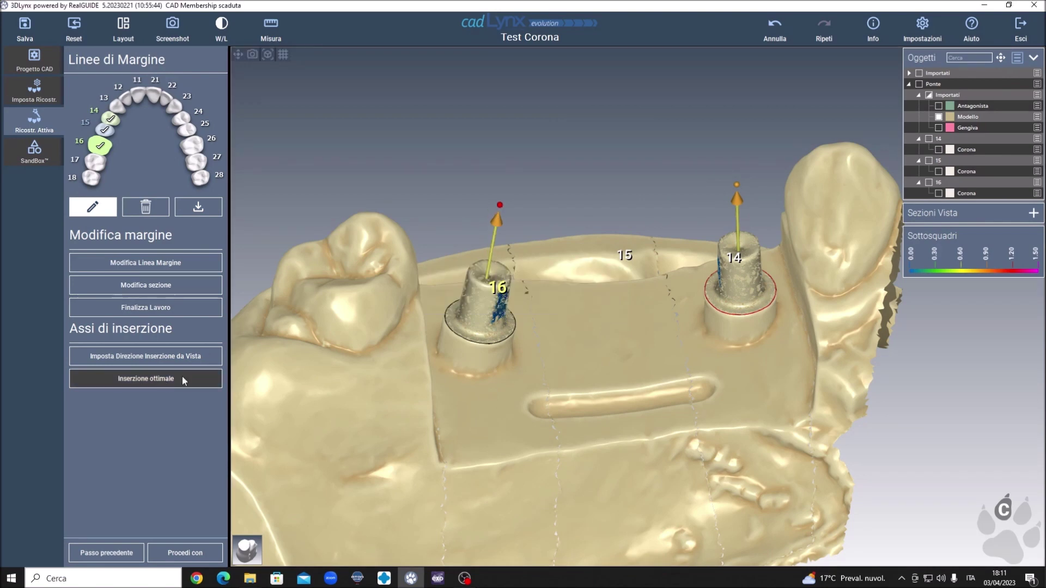
{"action": "left_click", "coordinate": [194, 554]}
Generate crown bottoms for 14 and 16 with 0,050 mm cement space, then go to Profilo Emergenza
{"action": "left_click", "coordinate": [277, 534]}
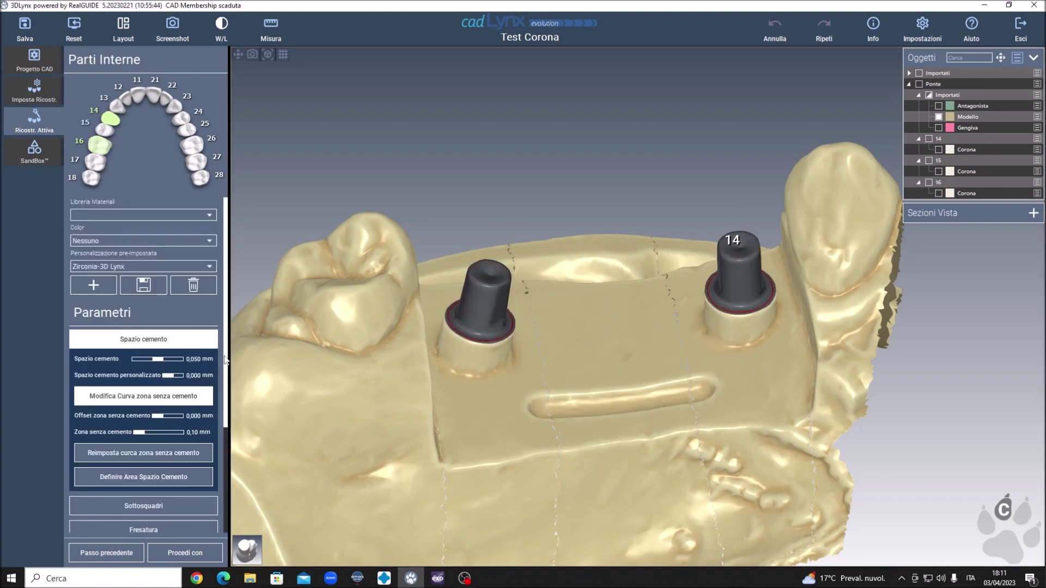
{"action": "scroll", "coordinate": [184, 470], "scroll_direction": "down", "scroll_amount": 1}
{"action": "scroll", "coordinate": [184, 469], "scroll_direction": "down", "scroll_amount": 2}
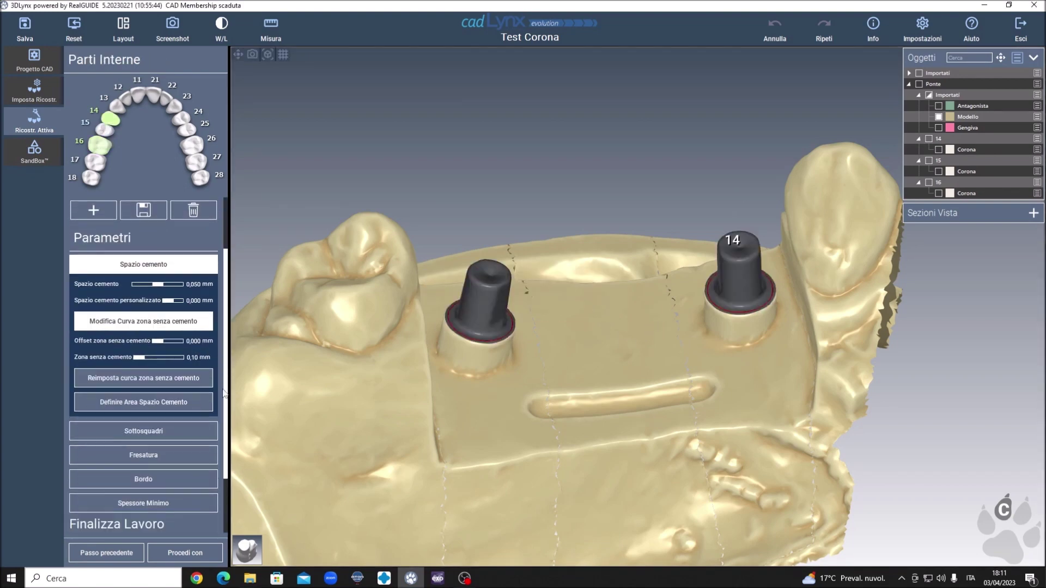
{"action": "scroll", "coordinate": [184, 470], "scroll_direction": "down", "scroll_amount": 1}
{"action": "left_click", "coordinate": [158, 497]}
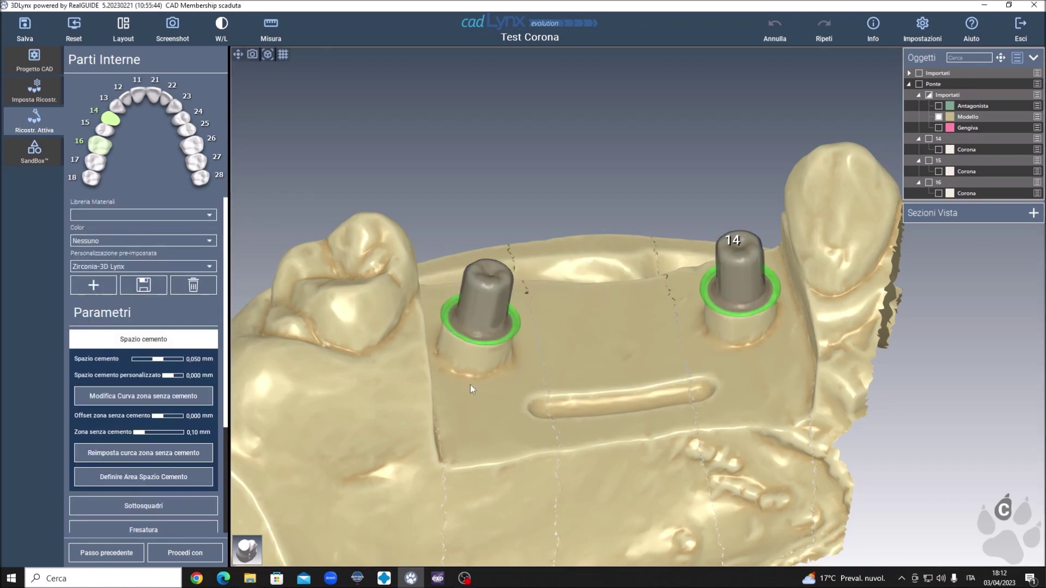
{"action": "left_click", "coordinate": [188, 550]}
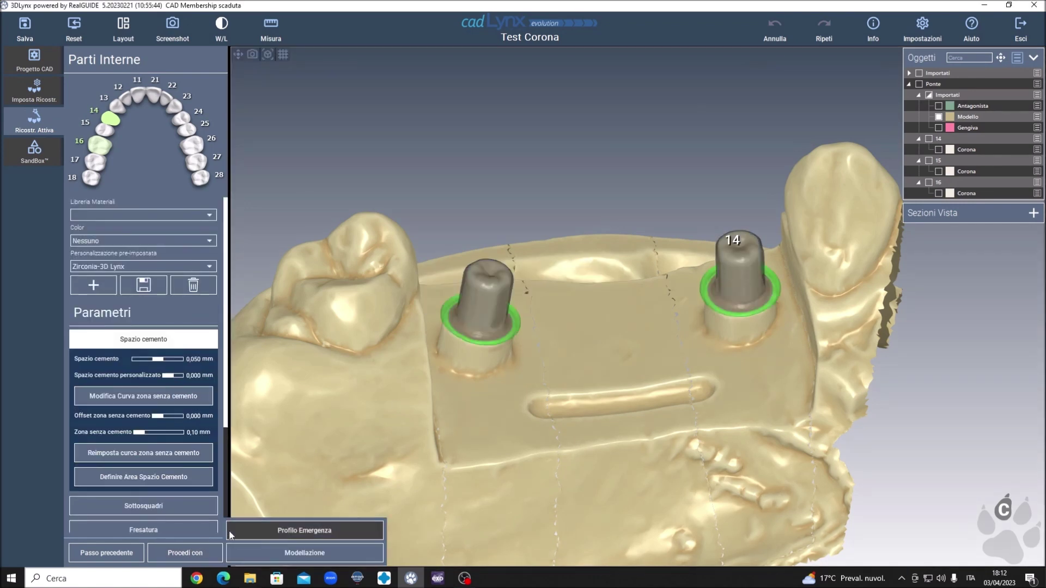
{"action": "left_click", "coordinate": [325, 532]}
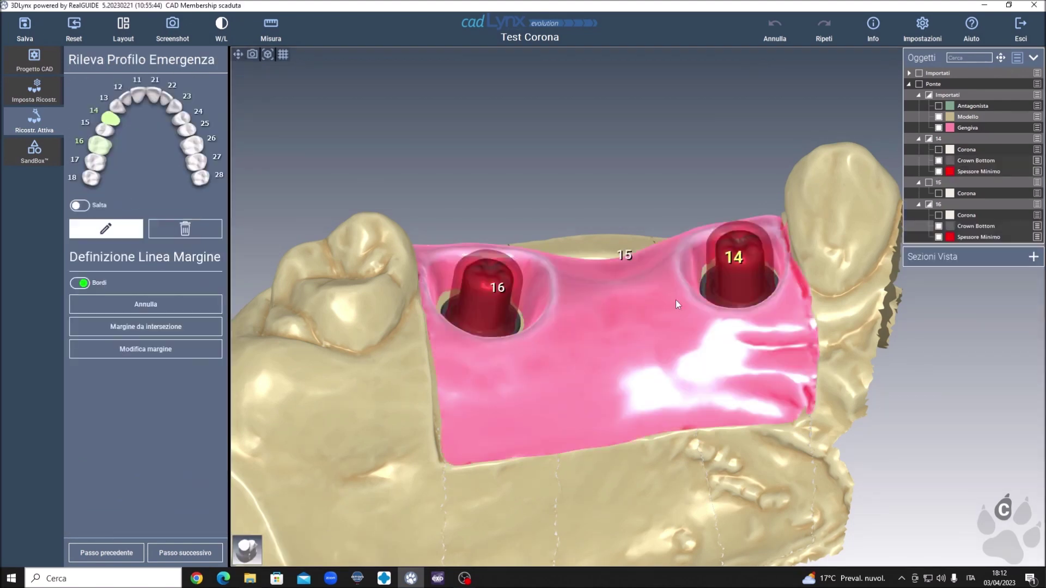
Trace the emergence outlines around implants 14 and 16 on the gingiva
{"action": "scroll", "coordinate": [687, 294], "scroll_direction": "up", "scroll_amount": 3}
{"action": "scroll", "coordinate": [681, 272], "scroll_direction": "up", "scroll_amount": 3}
{"action": "left_click", "coordinate": [604, 234]}
{"action": "scroll", "coordinate": [603, 235], "scroll_direction": "down", "scroll_amount": 5}
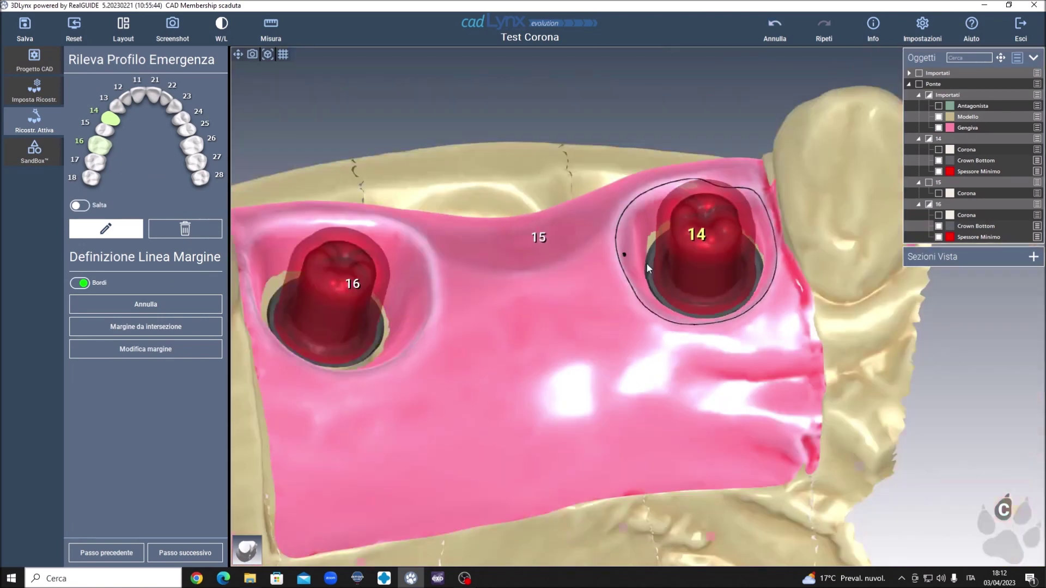
{"action": "left_click", "coordinate": [109, 146]}
{"action": "left_click", "coordinate": [334, 226]}
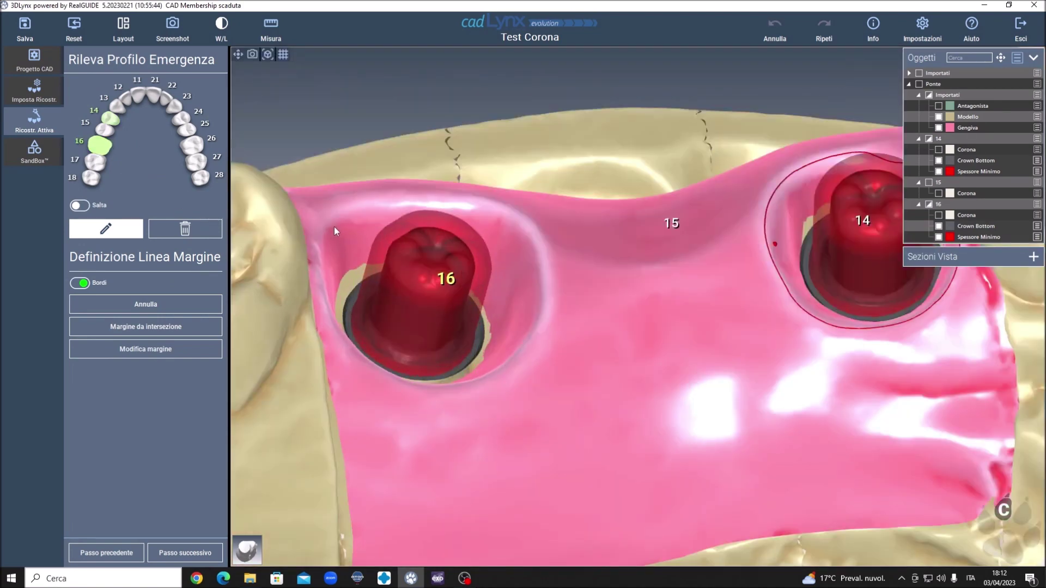
Redraw and adjust the emergence outline around implant 16
{"action": "scroll", "coordinate": [376, 229], "scroll_direction": "up", "scroll_amount": 2}
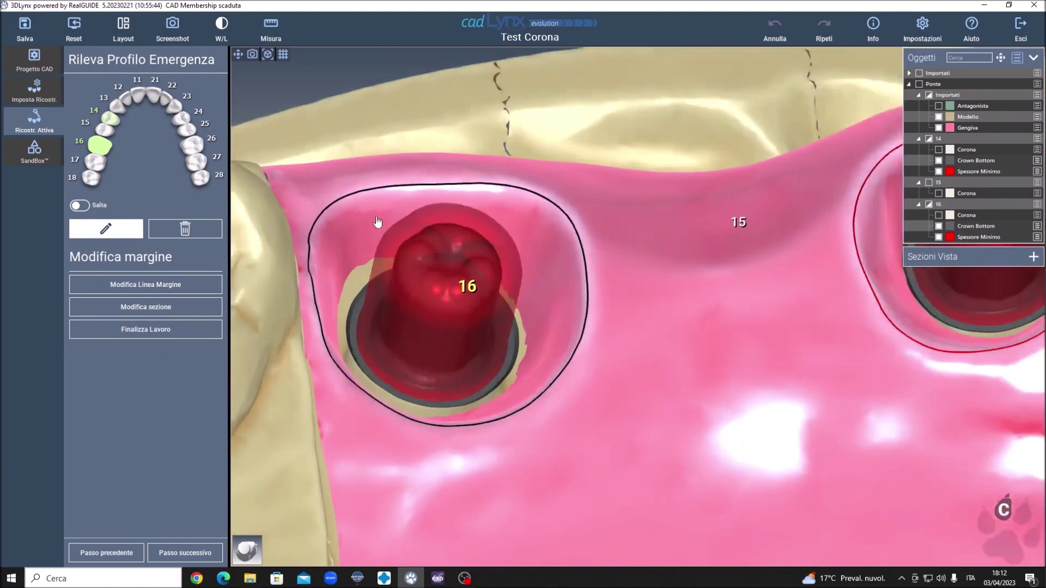
{"action": "scroll", "coordinate": [380, 215], "scroll_direction": "up", "scroll_amount": 2}
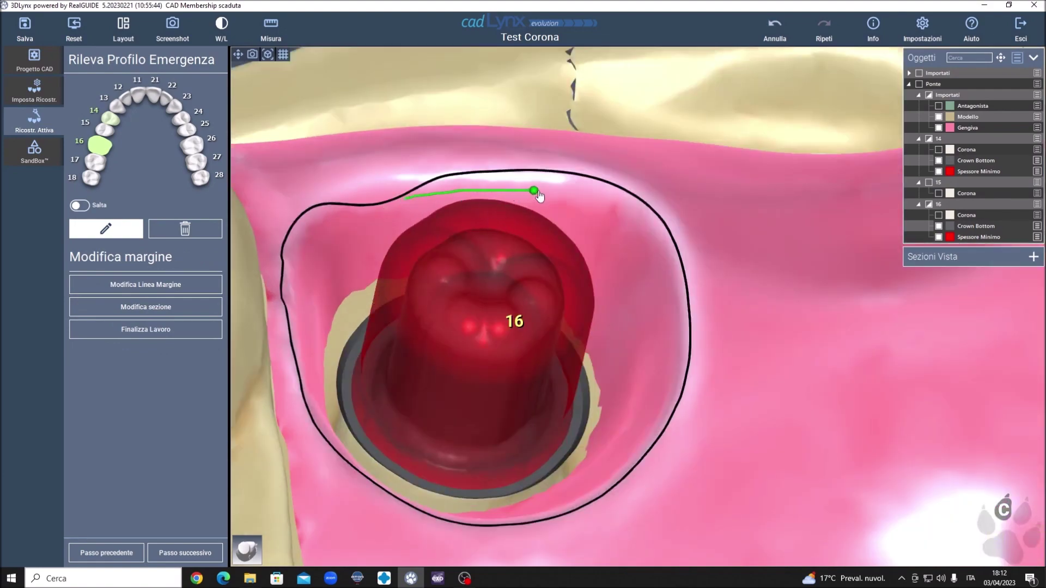
{"action": "left_click_drag", "start_coordinate": [681, 324], "coordinate": [682, 327]}
{"action": "scroll", "coordinate": [631, 362], "scroll_direction": "down", "scroll_amount": 3}
{"action": "scroll", "coordinate": [654, 327], "scroll_direction": "up", "scroll_amount": 3}
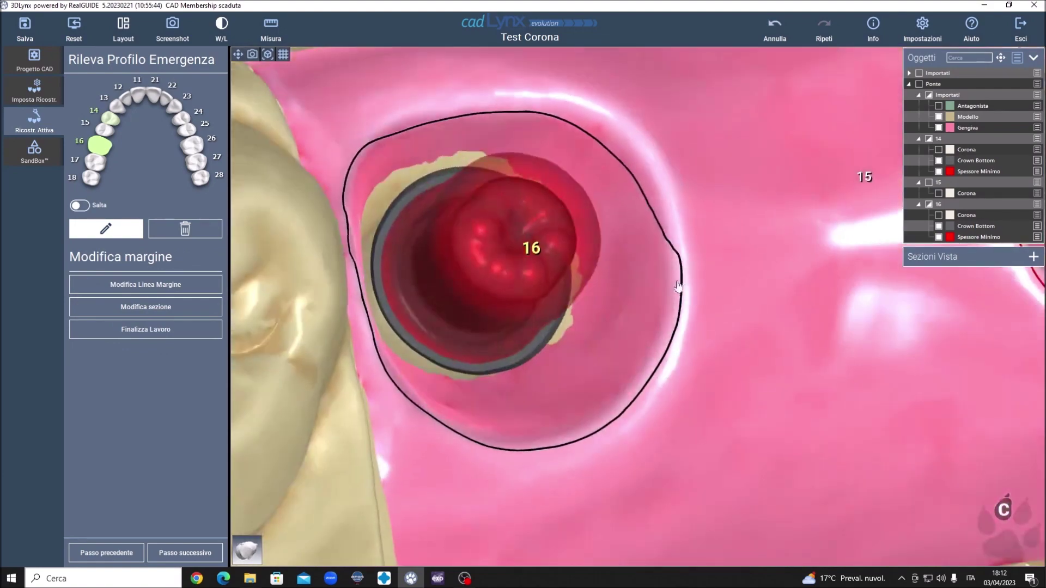
{"action": "left_click_drag", "start_coordinate": [636, 394], "coordinate": [635, 397]}
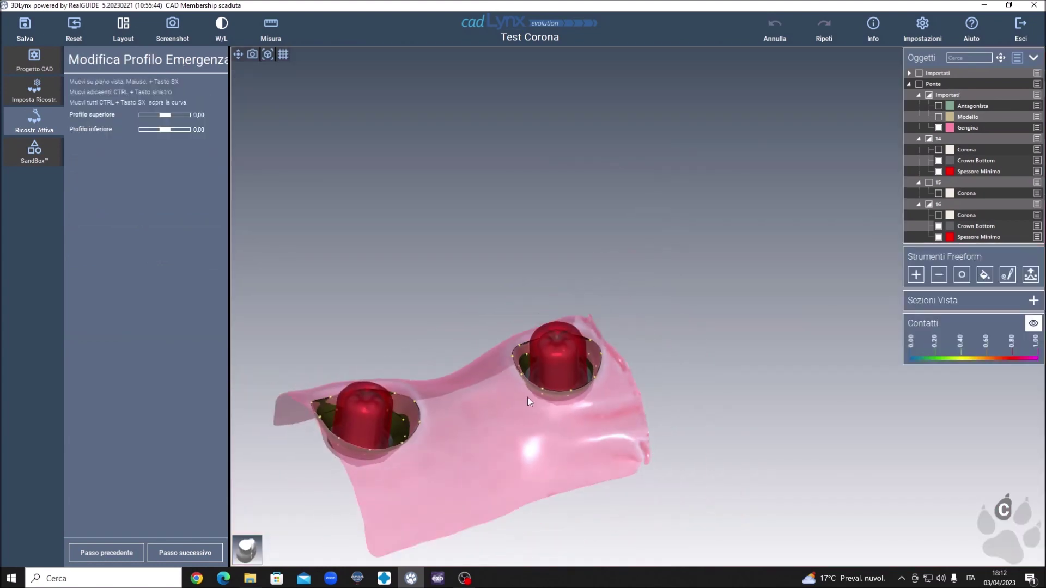
Move to the Modellazione stage and hide the Antagonista arch
{"action": "left_click", "coordinate": [176, 554]}
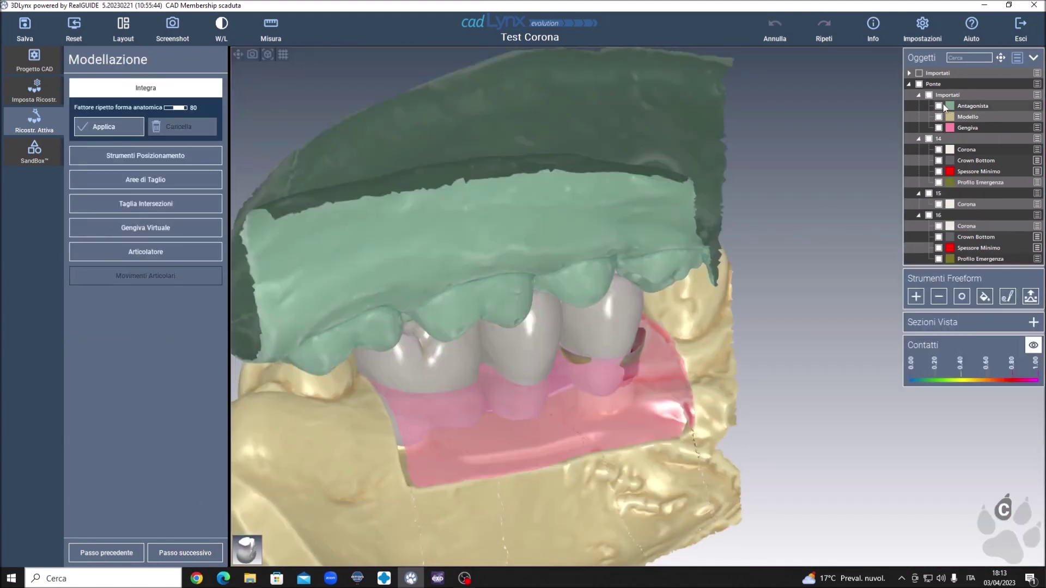
{"action": "left_click", "coordinate": [939, 106]}
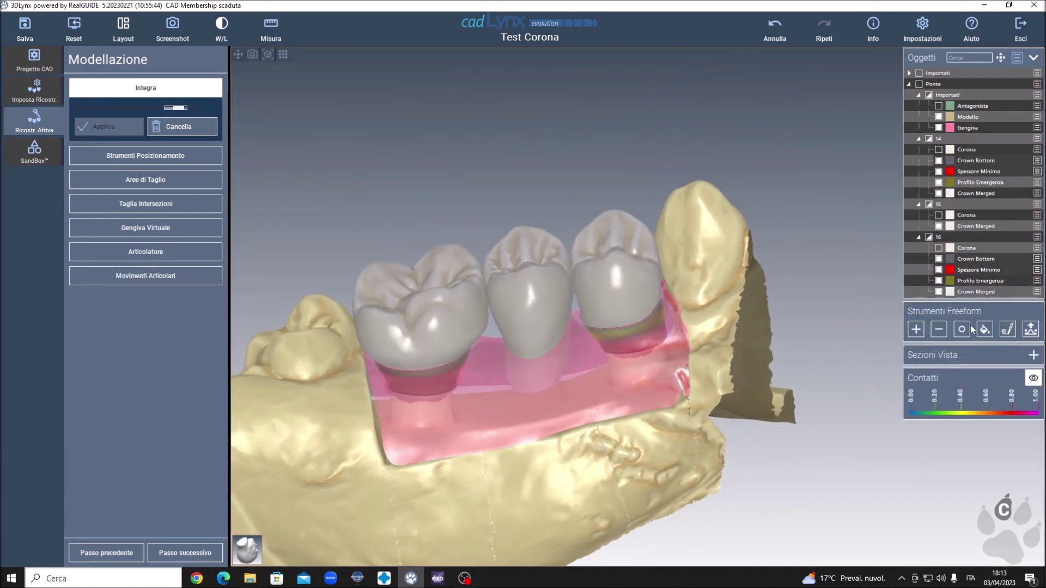
{"action": "scroll", "coordinate": [482, 322], "scroll_direction": "up", "scroll_amount": 5}
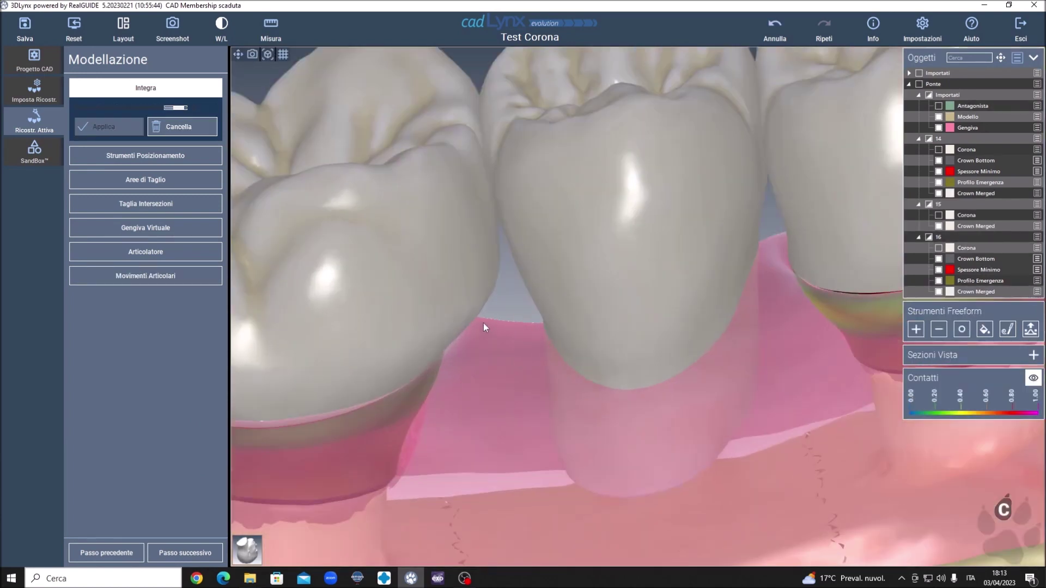
Select the Liscia smoothing tool and turn the bridge to view its underside
{"action": "left_click", "coordinate": [961, 329]}
{"action": "scroll", "coordinate": [535, 303], "scroll_direction": "up", "scroll_amount": 5}
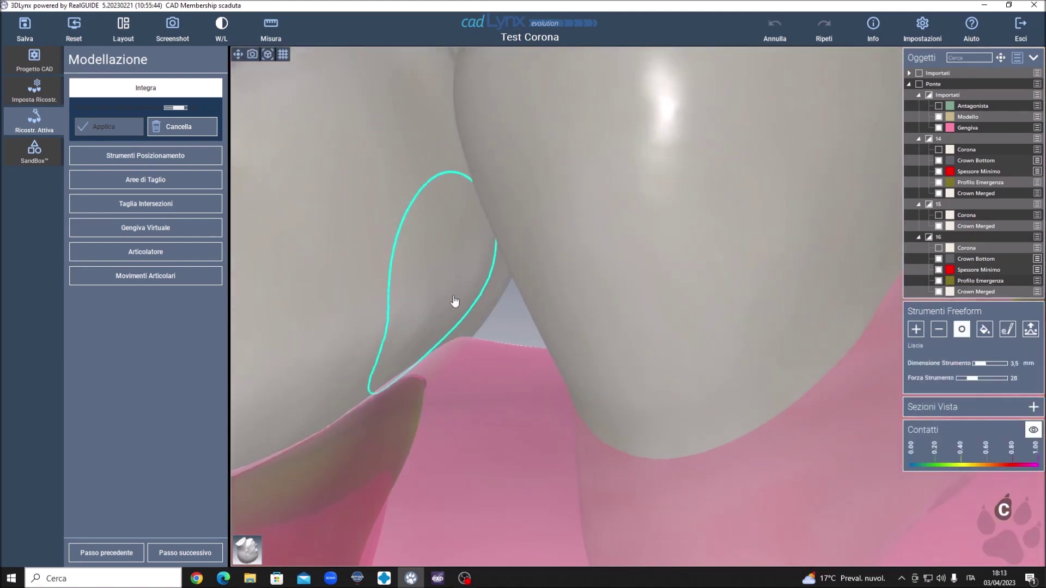
{"action": "scroll", "coordinate": [456, 299], "scroll_direction": "down", "scroll_amount": 5}
{"action": "scroll", "coordinate": [639, 364], "scroll_direction": "down", "scroll_amount": 5}
{"action": "mouse_move", "coordinate": [638, 364]}
{"action": "right_mouse_down"}
{"action": "mouse_move", "coordinate": [653, 215]}
{"action": "mouse_move", "coordinate": [643, 352]}
{"action": "right_mouse_up"}
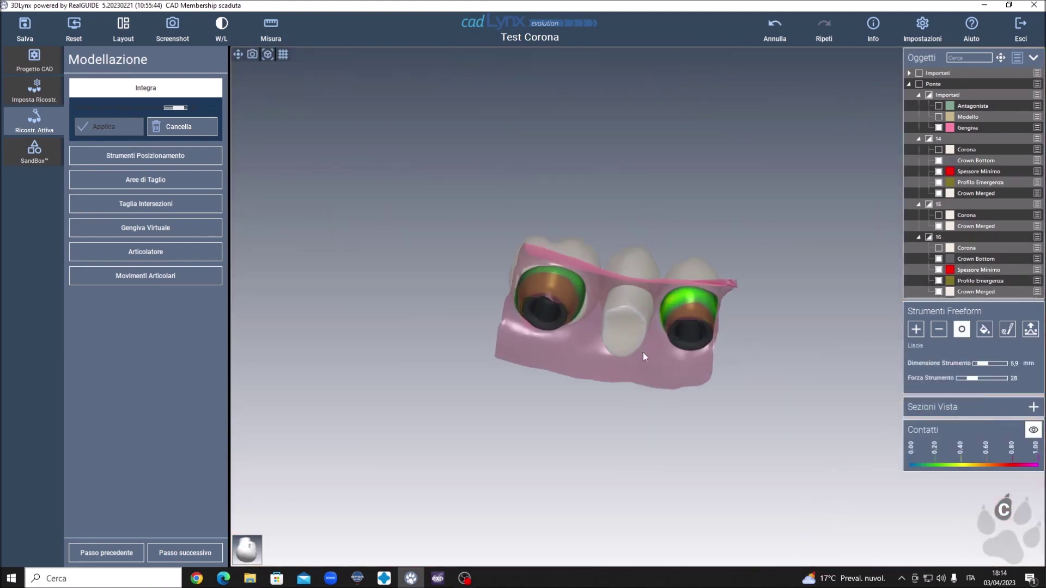
{"action": "scroll", "coordinate": [643, 352], "scroll_direction": "up", "scroll_amount": 2}
{"action": "scroll", "coordinate": [646, 349], "scroll_direction": "up", "scroll_amount": 2}
{"action": "scroll", "coordinate": [648, 343], "scroll_direction": "up", "scroll_amount": 2}
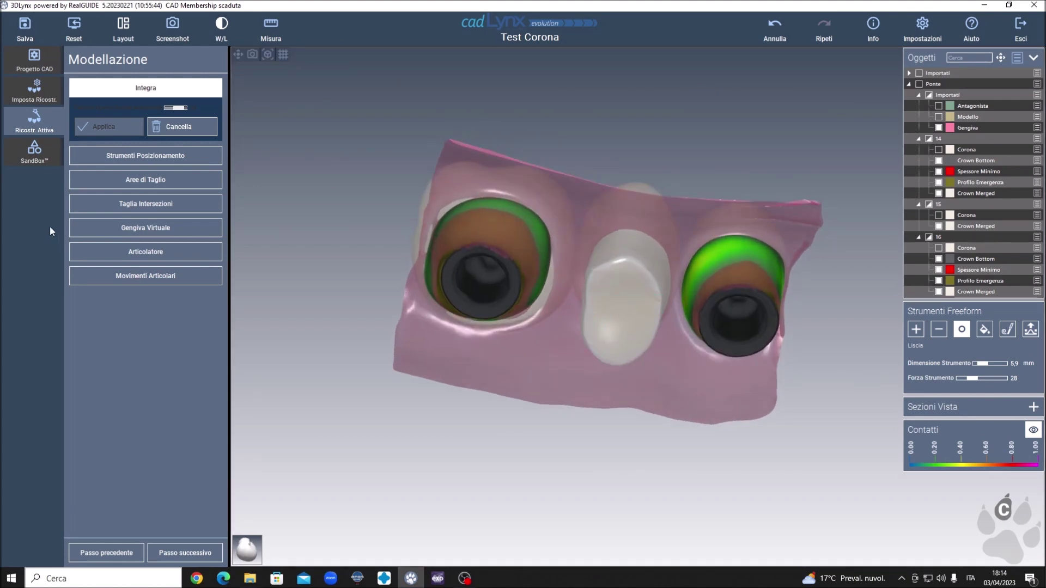
Paint a Pontic cut area on the gingiva beneath tooth 15
{"action": "left_click", "coordinate": [139, 180]}
{"action": "left_click", "coordinate": [155, 210]}
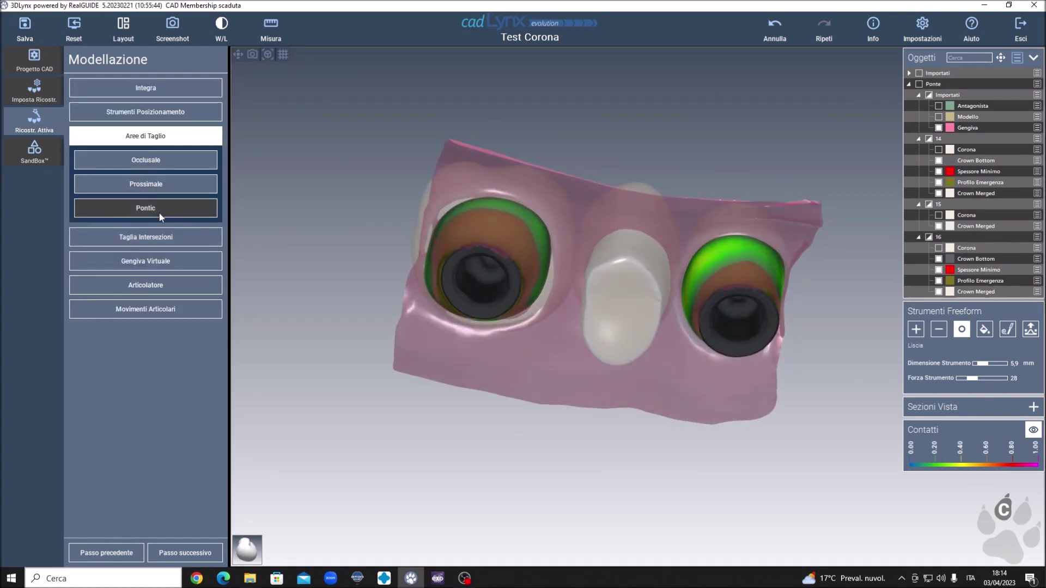
{"action": "left_click", "coordinate": [612, 283]}
{"action": "mouse_move", "coordinate": [612, 282]}
{"action": "right_mouse_down"}
{"action": "mouse_move", "coordinate": [612, 366]}
{"action": "mouse_move", "coordinate": [609, 257]}
{"action": "mouse_move", "coordinate": [625, 397]}
{"action": "mouse_move", "coordinate": [612, 215]}
{"action": "mouse_move", "coordinate": [632, 296]}
{"action": "mouse_move", "coordinate": [636, 256]}
{"action": "mouse_move", "coordinate": [683, 462]}
{"action": "right_mouse_up"}
{"action": "scroll", "coordinate": [621, 371], "scroll_direction": "up", "scroll_amount": 2}
Cut the pontic where it intersects the gingiva with a 0,10 mm offset, then proceed to Accesso Vite
{"action": "left_click", "coordinate": [157, 304]}
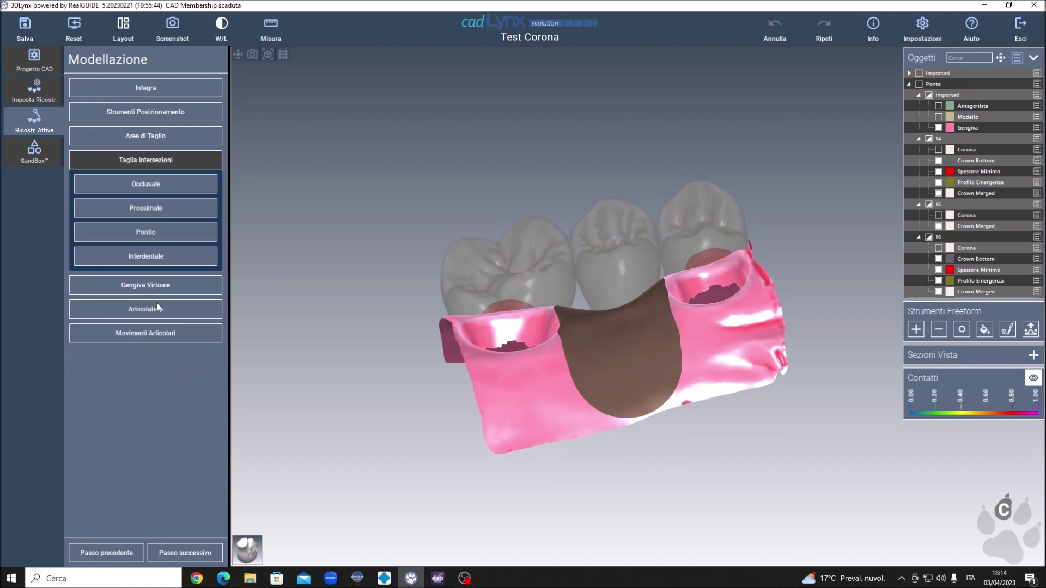
{"action": "left_click", "coordinate": [159, 234]}
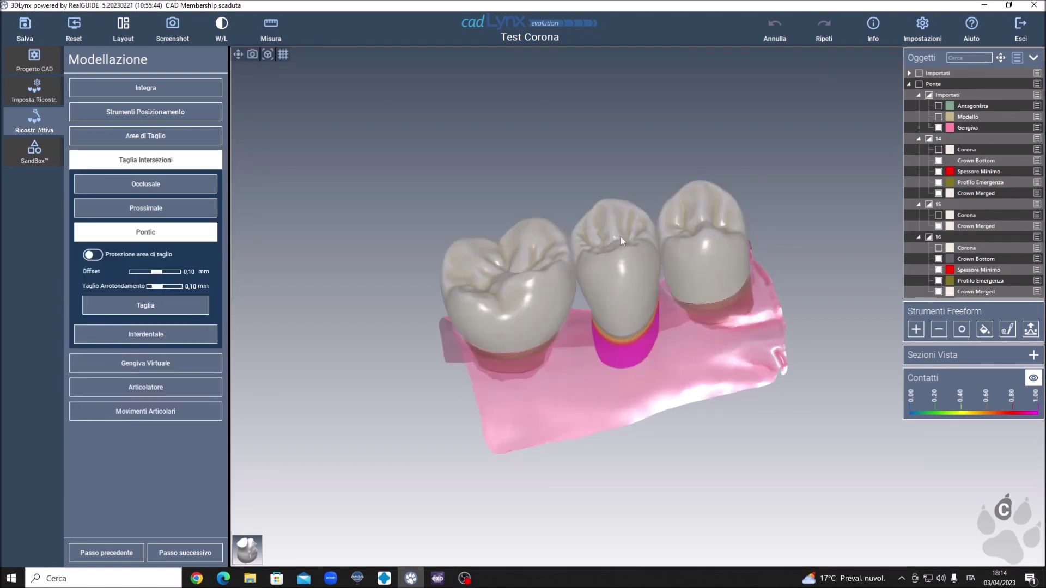
{"action": "right_click_drag", "start_coordinate": [758, 420], "coordinate": [700, 195]}
{"action": "mouse_move", "coordinate": [600, 328]}
{"action": "right_mouse_down"}
{"action": "mouse_move", "coordinate": [640, 345]}
{"action": "mouse_move", "coordinate": [703, 341]}
{"action": "right_mouse_up"}
{"action": "left_click", "coordinate": [145, 309]}
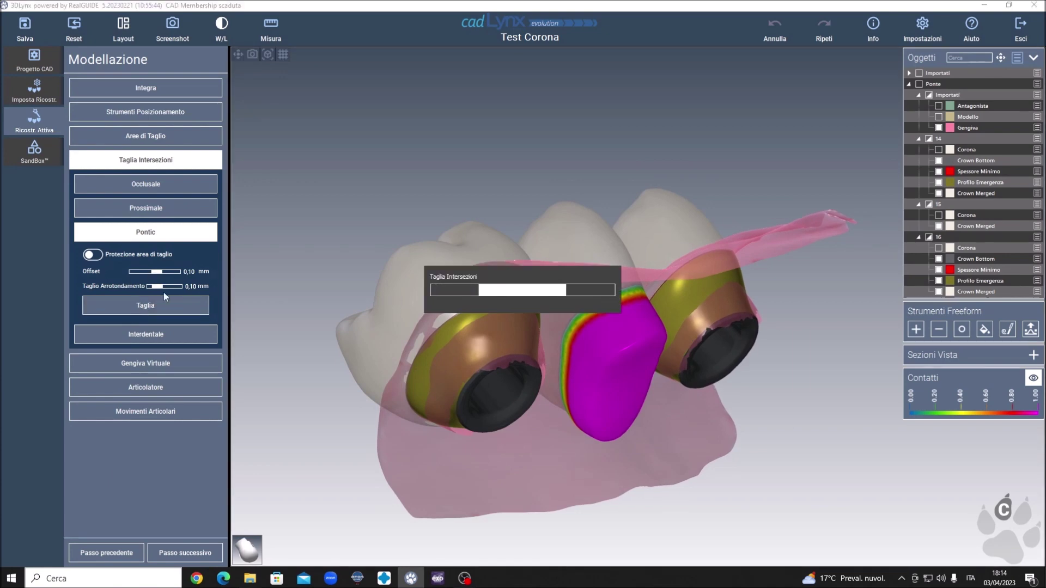
{"action": "mouse_move", "coordinate": [635, 378]}
{"action": "right_mouse_down"}
{"action": "mouse_move", "coordinate": [581, 328]}
{"action": "mouse_move", "coordinate": [646, 210]}
{"action": "mouse_move", "coordinate": [678, 355]}
{"action": "mouse_move", "coordinate": [732, 272]}
{"action": "mouse_move", "coordinate": [653, 256]}
{"action": "mouse_move", "coordinate": [460, 257]}
{"action": "mouse_move", "coordinate": [494, 258]}
{"action": "mouse_move", "coordinate": [455, 225]}
{"action": "mouse_move", "coordinate": [431, 240]}
{"action": "right_mouse_up"}
{"action": "left_click", "coordinate": [172, 554]}
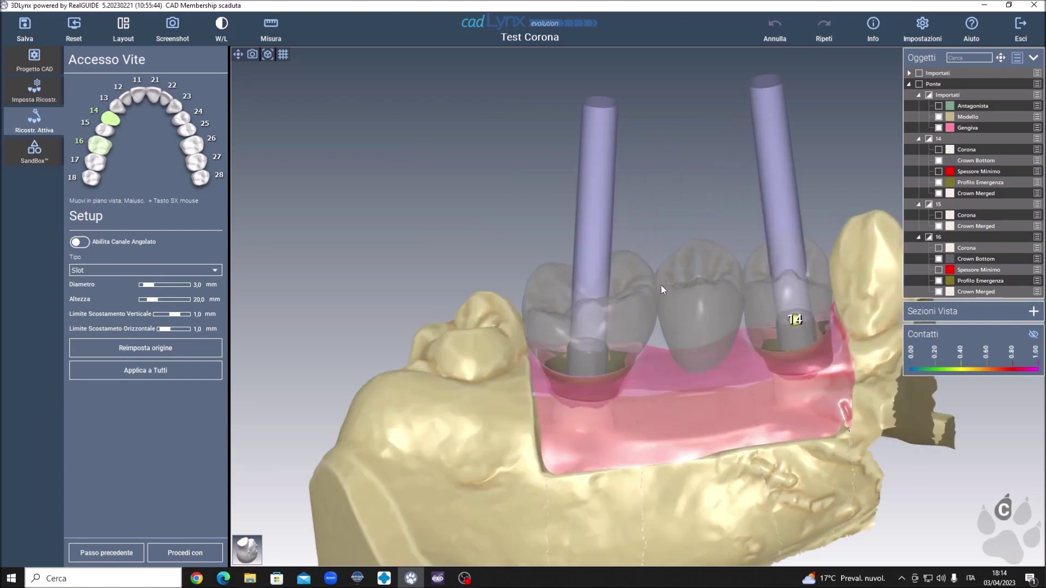
Enable angled screw channels and set the tooth 14 channel type to Inclinato
{"action": "right_click_drag", "start_coordinate": [668, 396], "coordinate": [673, 275]}
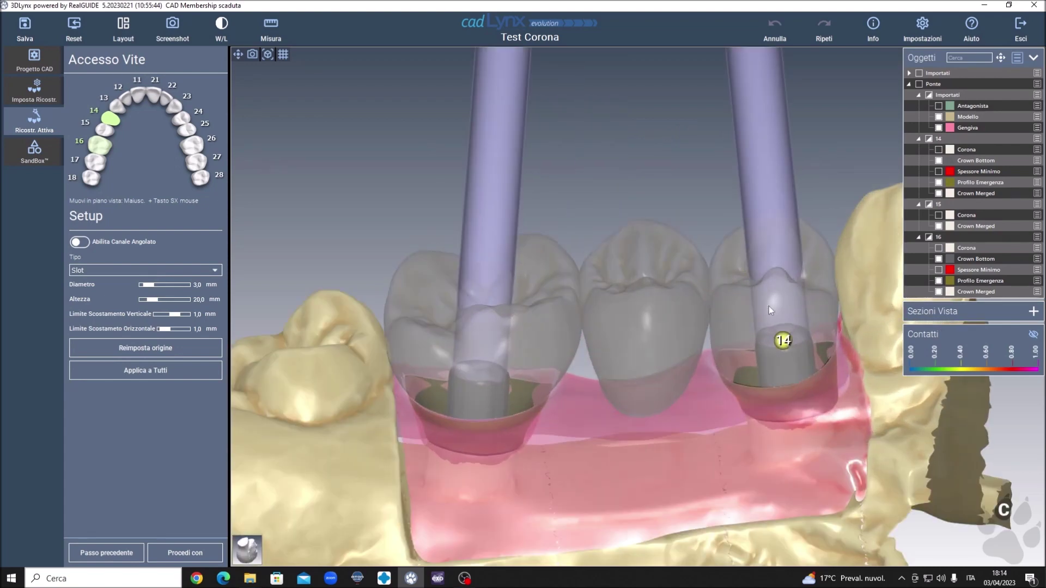
{"action": "mouse_move", "coordinate": [769, 307]}
{"action": "right_mouse_down"}
{"action": "mouse_move", "coordinate": [715, 309]}
{"action": "mouse_move", "coordinate": [697, 215]}
{"action": "right_mouse_up"}
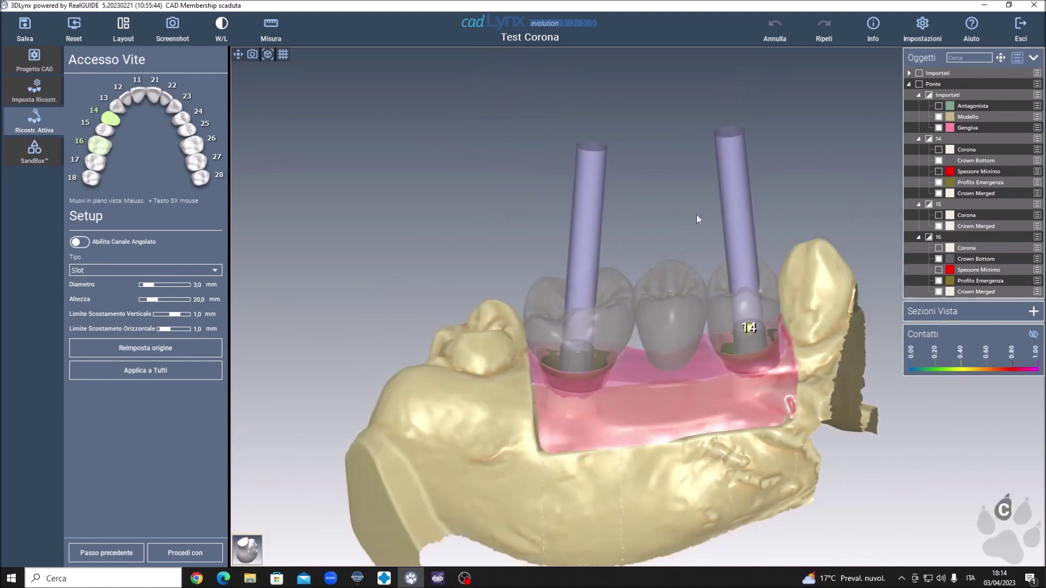
{"action": "left_click", "coordinate": [79, 243]}
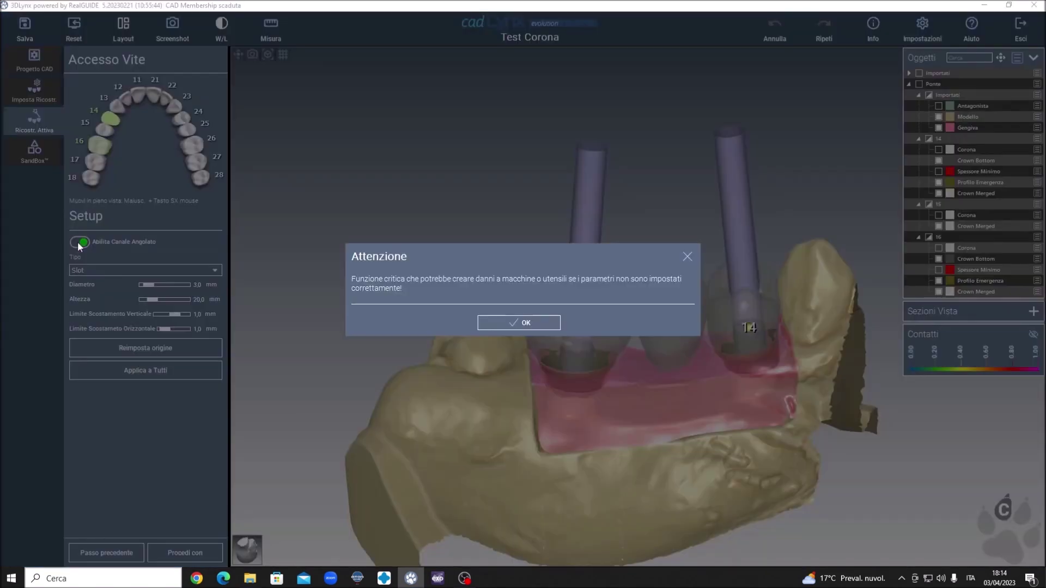
{"action": "left_click", "coordinate": [506, 324]}
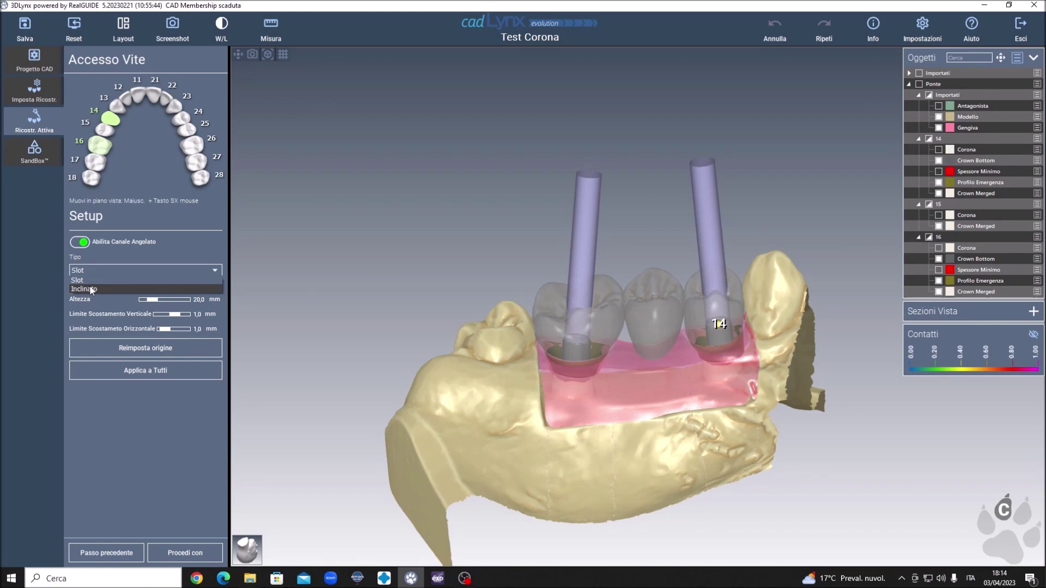
{"action": "left_click", "coordinate": [85, 289]}
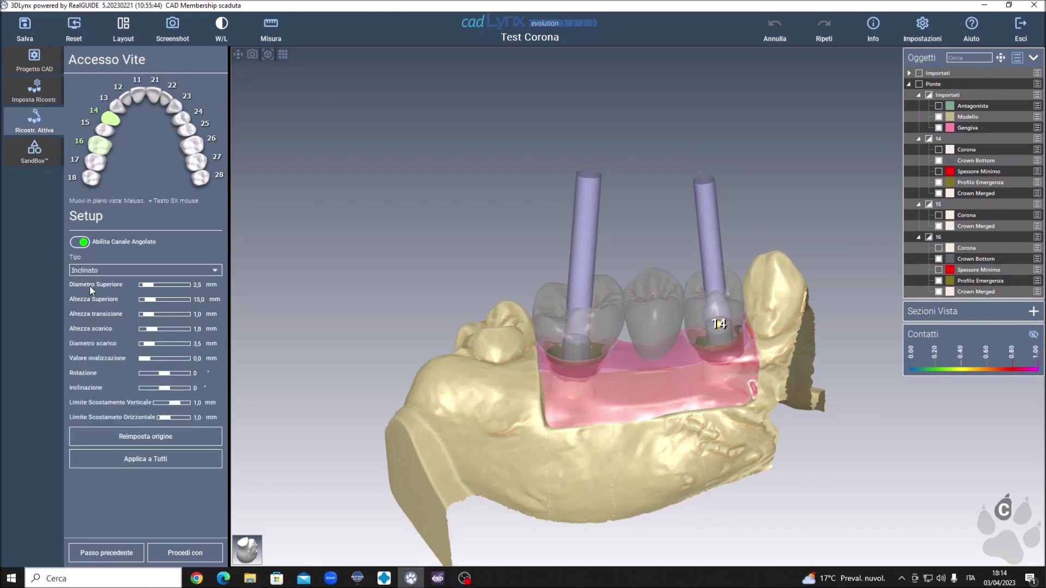
{"action": "left_click", "coordinate": [719, 324]}
Tilt the tooth 14 screw channel to 7° inclination with 12° rotation
{"action": "scroll", "coordinate": [714, 344], "scroll_direction": "down", "scroll_amount": 2}
{"action": "scroll", "coordinate": [689, 380], "scroll_direction": "down", "scroll_amount": 2}
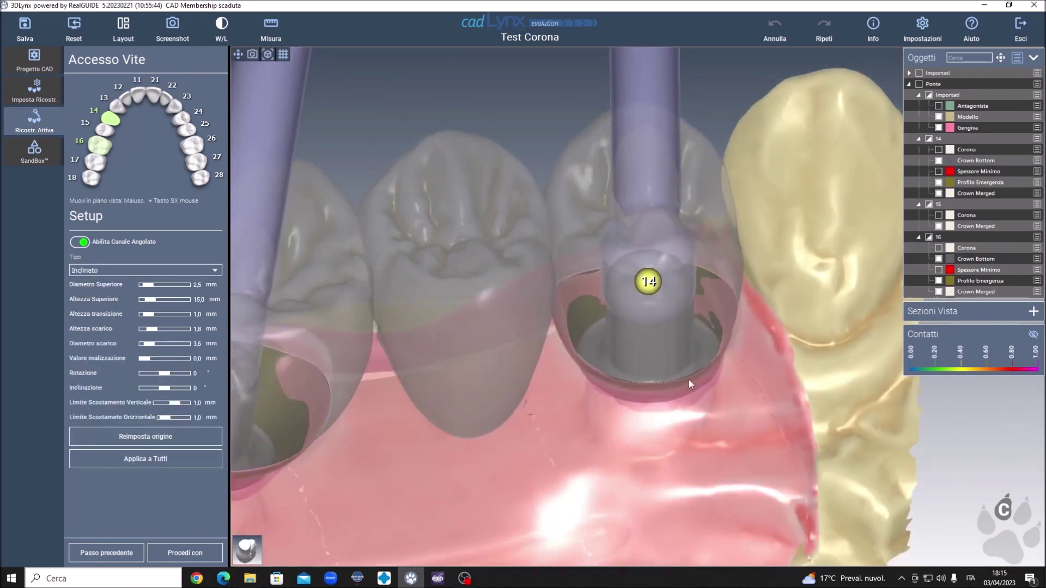
{"action": "left_click_drag", "start_coordinate": [644, 294], "coordinate": [391, 378]}
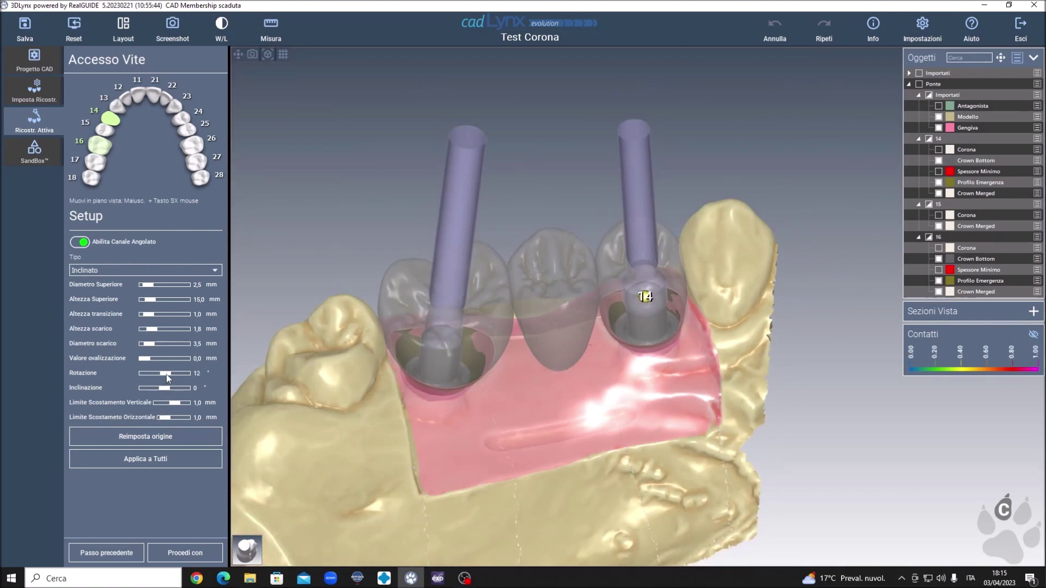
{"action": "left_click_drag", "start_coordinate": [163, 389], "coordinate": [166, 389]}
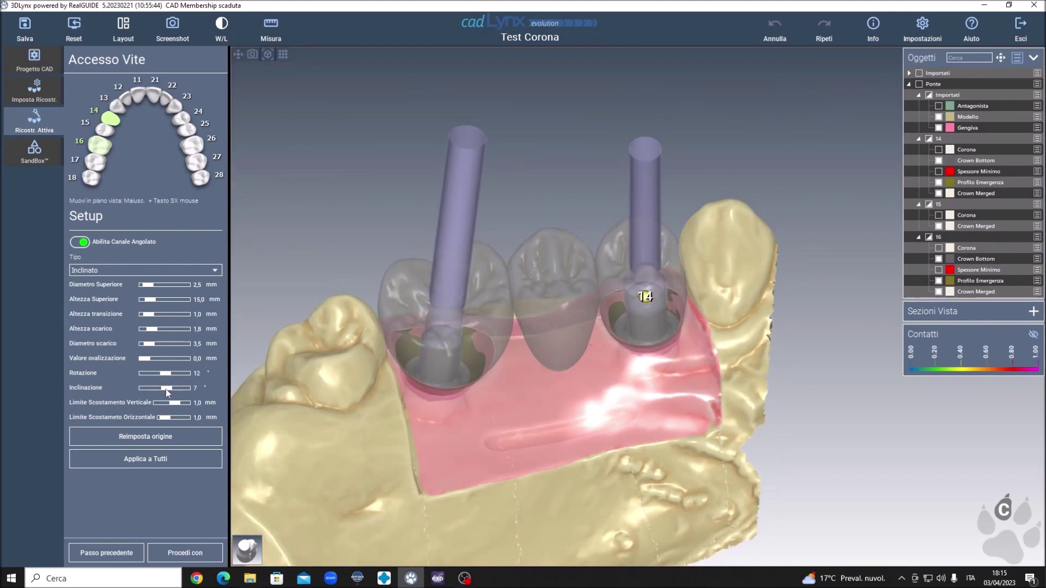
{"action": "mouse_move", "coordinate": [570, 373]}
{"action": "left_mouse_down"}
{"action": "mouse_move", "coordinate": [645, 309]}
{"action": "mouse_move", "coordinate": [629, 342]}
{"action": "mouse_move", "coordinate": [541, 342]}
{"action": "left_mouse_up"}
{"action": "scroll", "coordinate": [645, 309], "scroll_direction": "up", "scroll_amount": 3}
{"action": "scroll", "coordinate": [541, 343], "scroll_direction": "down", "scroll_amount": 3}
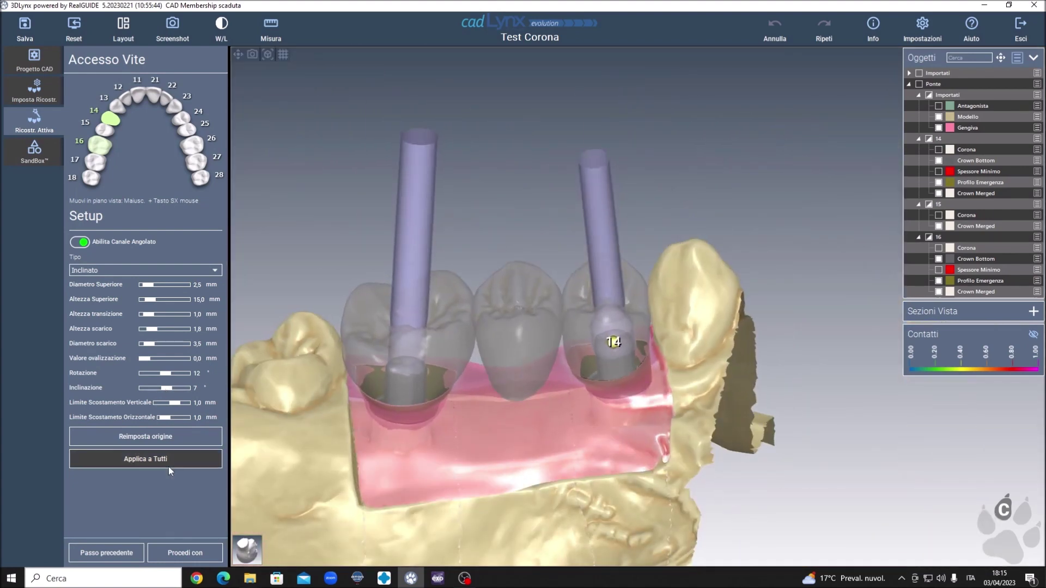
{"action": "left_click", "coordinate": [195, 553]}
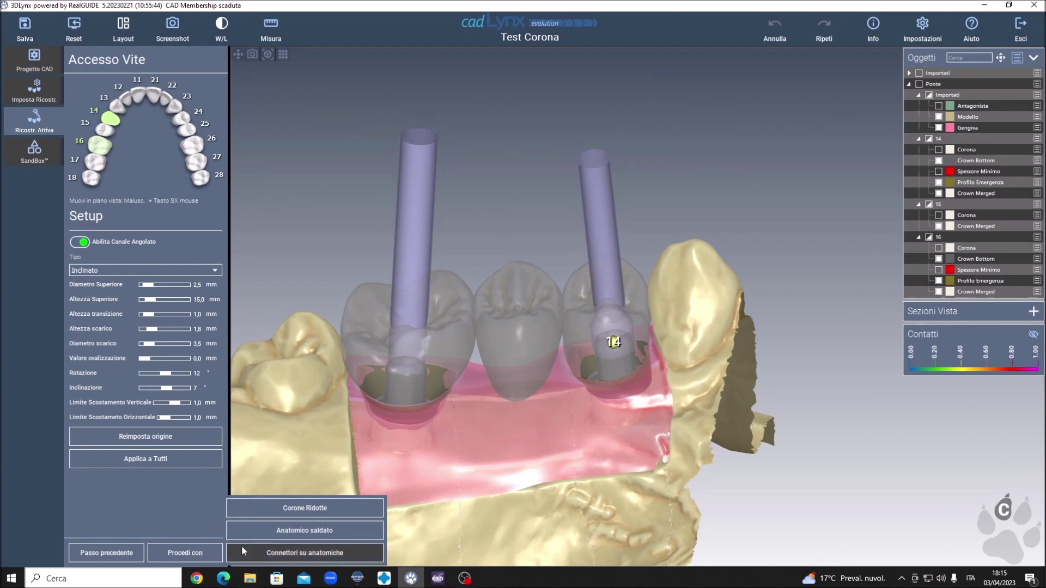
Add connectors 14-15 and 15-16 on the anatomic crowns, check their central sections, and advance to Unione ponte
{"action": "left_click", "coordinate": [309, 554]}
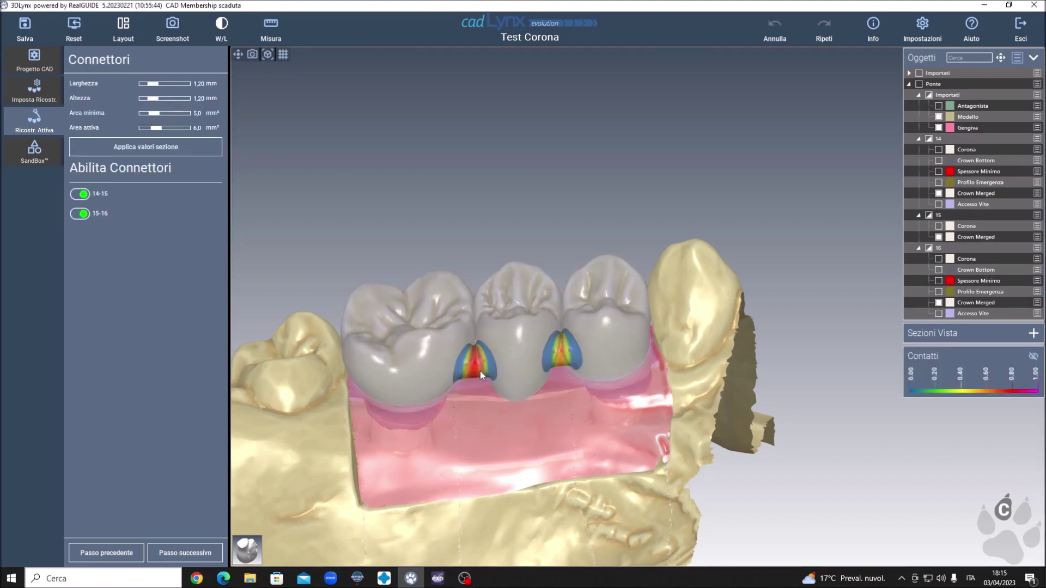
{"action": "scroll", "coordinate": [483, 349], "scroll_direction": "up", "scroll_amount": 5}
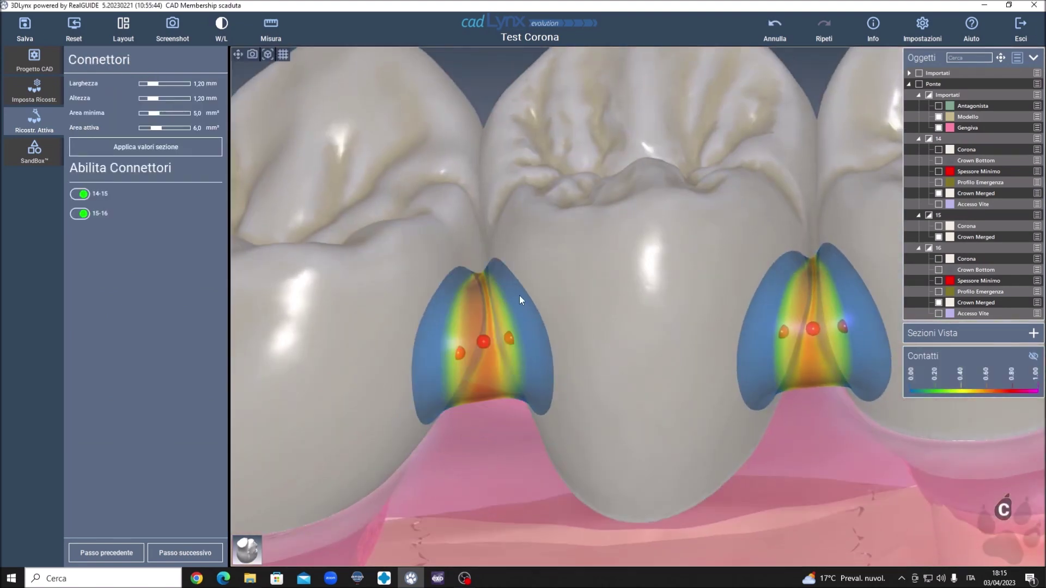
{"action": "left_click_drag", "start_coordinate": [518, 299], "coordinate": [539, 391]}
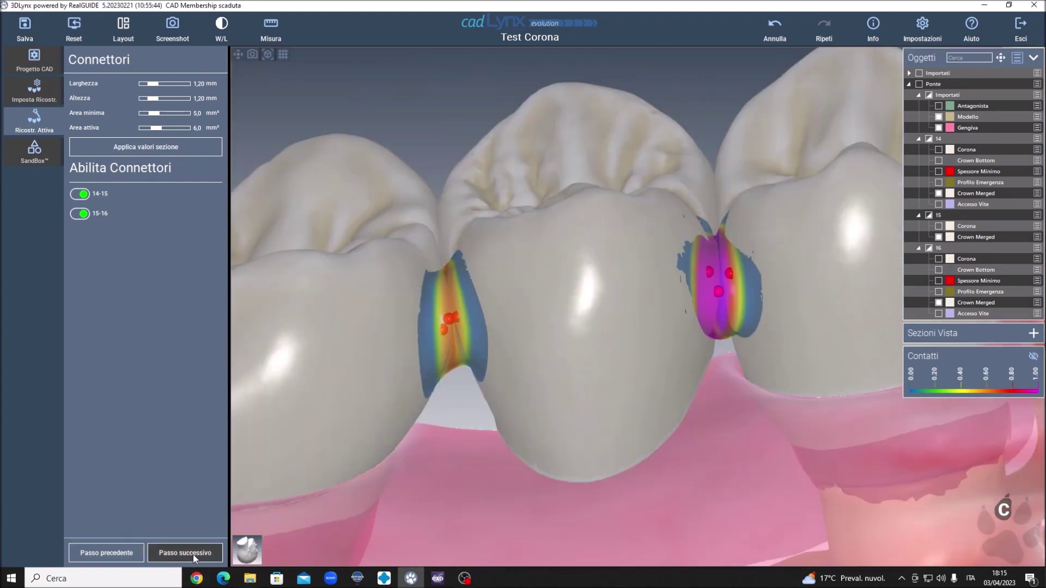
{"action": "left_click", "coordinate": [195, 555]}
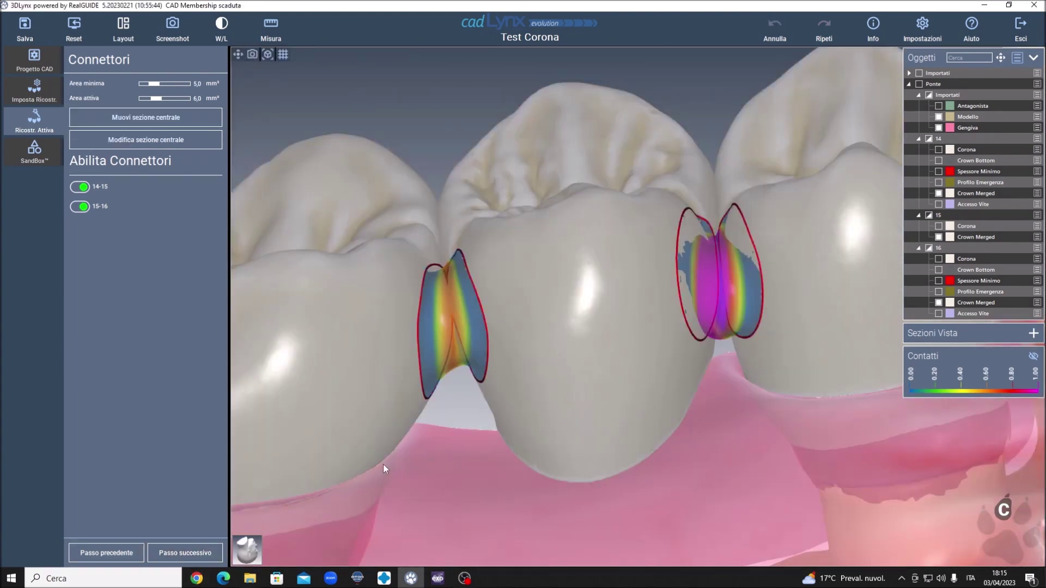
{"action": "mouse_move", "coordinate": [705, 391]}
{"action": "left_mouse_down"}
{"action": "mouse_move", "coordinate": [574, 392]}
{"action": "mouse_move", "coordinate": [714, 372]}
{"action": "mouse_move", "coordinate": [751, 484]}
{"action": "mouse_move", "coordinate": [715, 330]}
{"action": "left_mouse_up"}
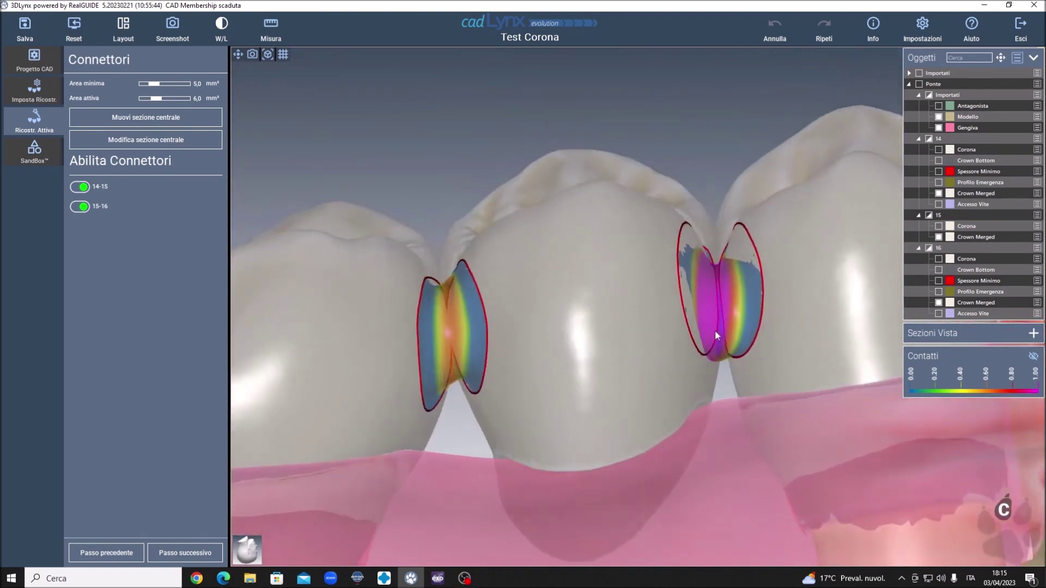
{"action": "left_click", "coordinate": [192, 553]}
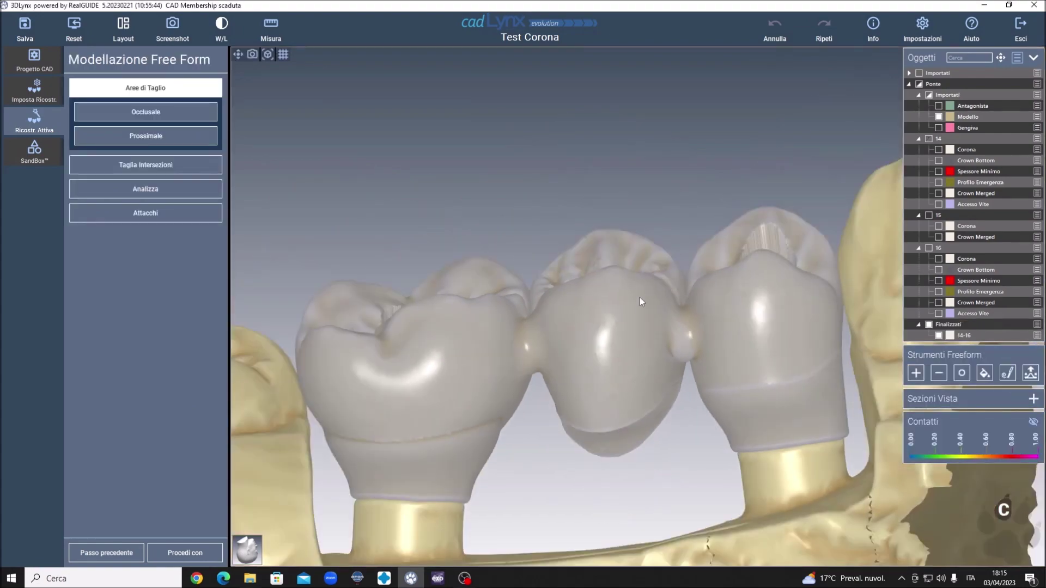
Turn on Gengiva in Oggetti and set its transparency to Opaco
{"action": "mouse_move", "coordinate": [640, 297]}
{"action": "left_mouse_down"}
{"action": "mouse_move", "coordinate": [688, 486]}
{"action": "mouse_move", "coordinate": [636, 449]}
{"action": "mouse_move", "coordinate": [638, 436]}
{"action": "mouse_move", "coordinate": [613, 441]}
{"action": "mouse_move", "coordinate": [607, 315]}
{"action": "mouse_move", "coordinate": [532, 298]}
{"action": "mouse_move", "coordinate": [794, 282]}
{"action": "mouse_move", "coordinate": [656, 273]}
{"action": "mouse_move", "coordinate": [686, 288]}
{"action": "mouse_move", "coordinate": [617, 331]}
{"action": "left_mouse_up"}
{"action": "left_click", "coordinate": [939, 128]}
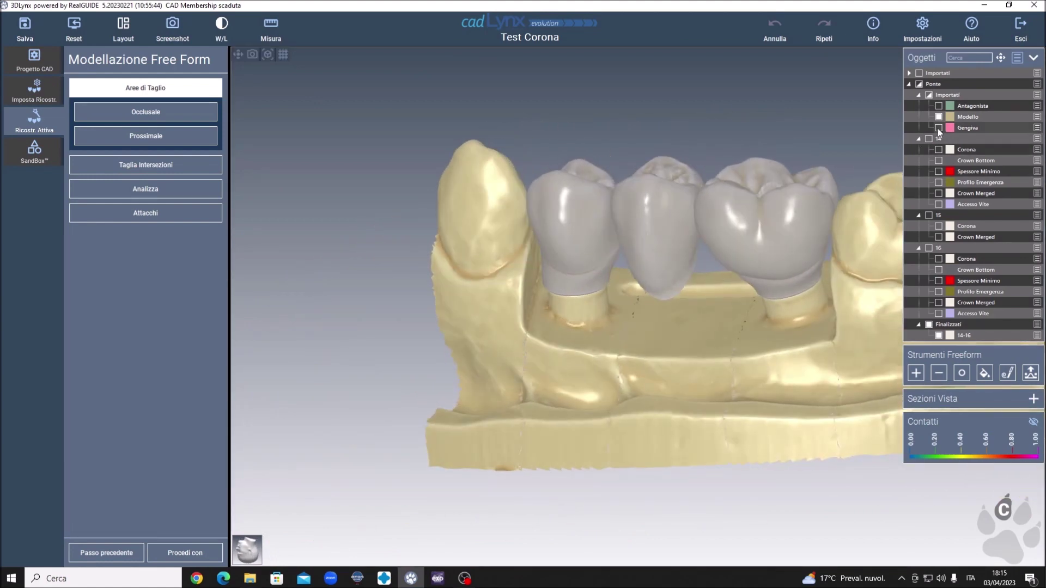
{"action": "scroll", "coordinate": [656, 284], "scroll_direction": "up", "scroll_amount": 3}
{"action": "left_click_drag", "start_coordinate": [655, 289], "coordinate": [746, 265]}
{"action": "right_click", "coordinate": [517, 357]}
{"action": "mouse_move", "coordinate": [547, 397]}
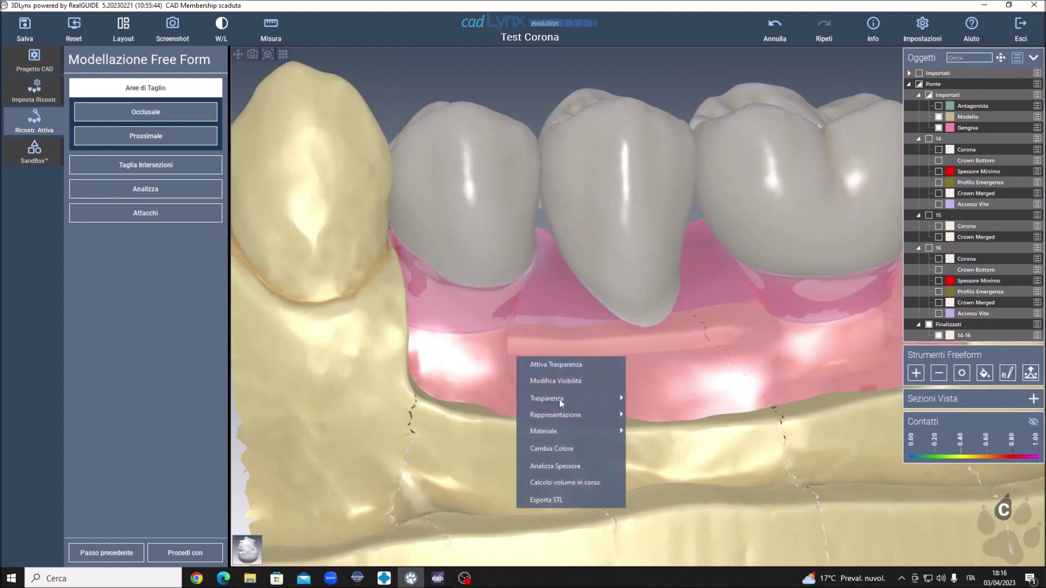
{"action": "left_click", "coordinate": [655, 398]}
{"action": "left_click_drag", "start_coordinate": [515, 368], "coordinate": [531, 350]}
{"action": "scroll", "coordinate": [394, 335], "scroll_direction": "down", "scroll_amount": 5}
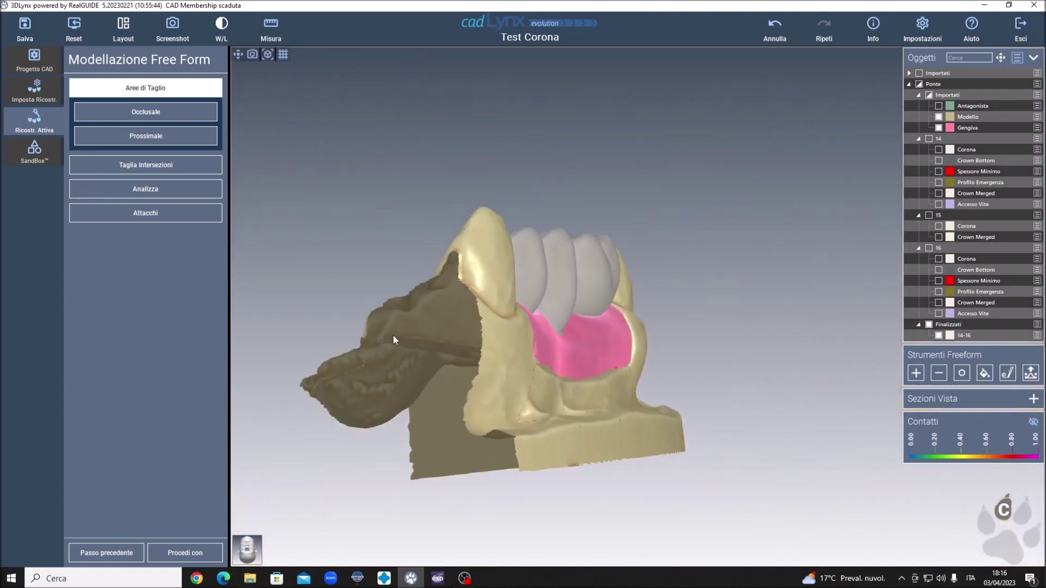
Smooth the crown bases against the gingiva with the Liscia freeform brush
{"action": "left_click", "coordinate": [963, 374]}
{"action": "scroll", "coordinate": [709, 332], "scroll_direction": "up", "scroll_amount": 5}
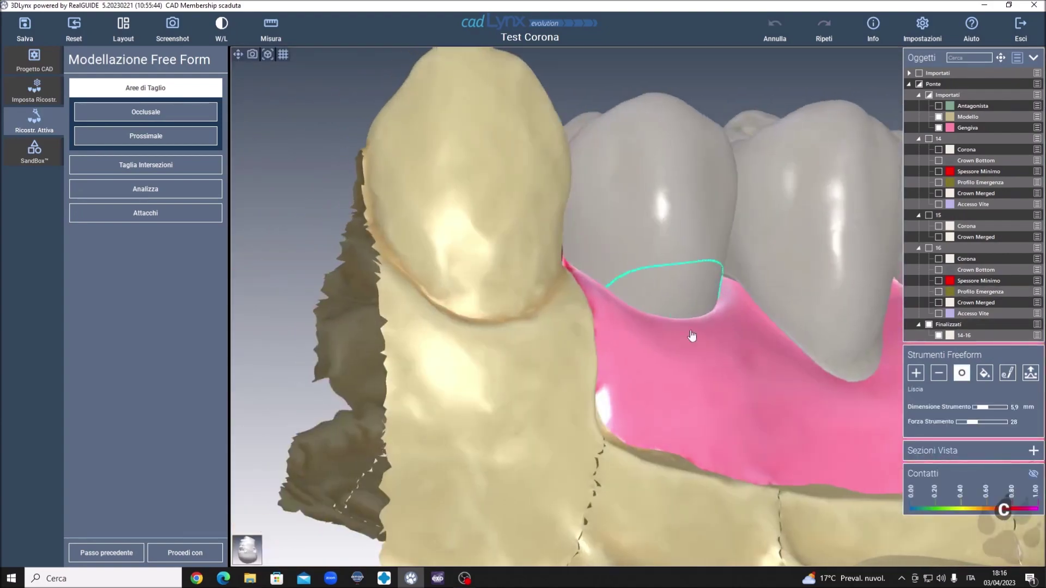
{"action": "scroll", "coordinate": [717, 343], "scroll_direction": "up", "scroll_amount": 2}
{"action": "scroll", "coordinate": [694, 343], "scroll_direction": "down", "scroll_amount": 4}
{"action": "scroll", "coordinate": [701, 355], "scroll_direction": "up", "scroll_amount": 5}
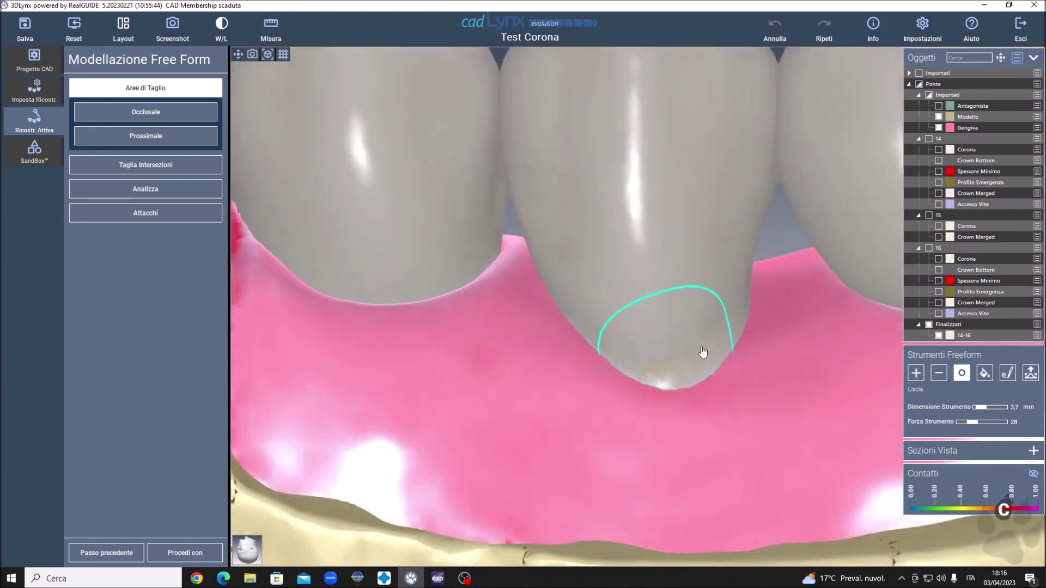
{"action": "mouse_move", "coordinate": [662, 365]}
{"action": "left_mouse_down"}
{"action": "mouse_move", "coordinate": [731, 334]}
{"action": "mouse_move", "coordinate": [743, 299]}
{"action": "mouse_move", "coordinate": [691, 355]}
{"action": "left_mouse_up"}
{"action": "scroll", "coordinate": [566, 325], "scroll_direction": "down", "scroll_amount": 5}
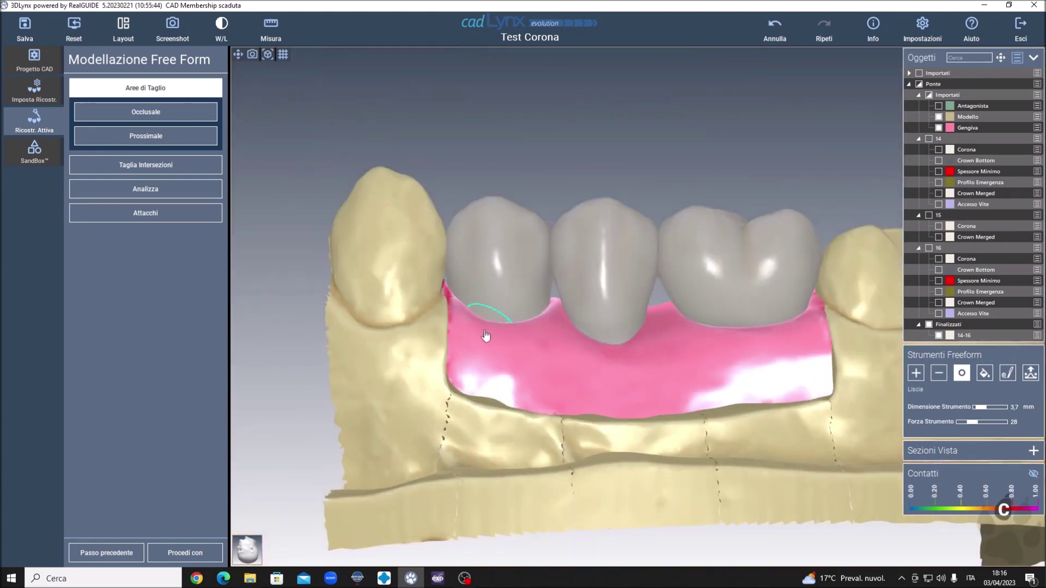
{"action": "right_click_drag", "start_coordinate": [565, 320], "coordinate": [616, 341]}
{"action": "scroll", "coordinate": [616, 341], "scroll_direction": "up", "scroll_amount": 5}
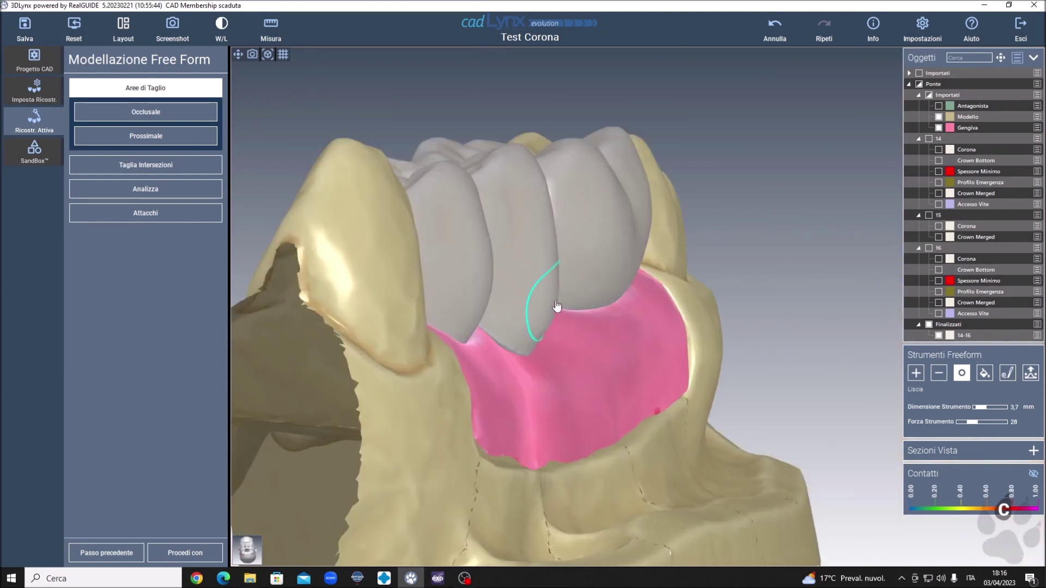
Check the bite against the Antagonista, then hide the antagonist, Gengiva and Modello
{"action": "left_click", "coordinate": [939, 106]}
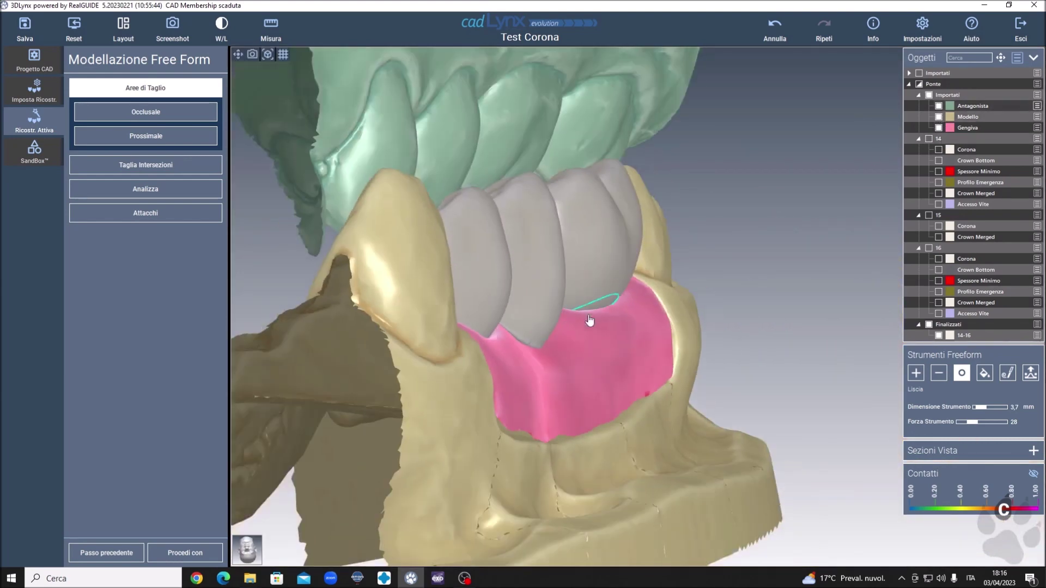
{"action": "scroll", "coordinate": [589, 320], "scroll_direction": "down", "scroll_amount": 5}
{"action": "mouse_move", "coordinate": [623, 159]}
{"action": "right_mouse_down"}
{"action": "mouse_move", "coordinate": [547, 204]}
{"action": "mouse_move", "coordinate": [754, 269]}
{"action": "mouse_move", "coordinate": [678, 368]}
{"action": "mouse_move", "coordinate": [749, 420]}
{"action": "mouse_move", "coordinate": [761, 313]}
{"action": "mouse_move", "coordinate": [872, 229]}
{"action": "right_mouse_up"}
{"action": "left_click", "coordinate": [939, 106]}
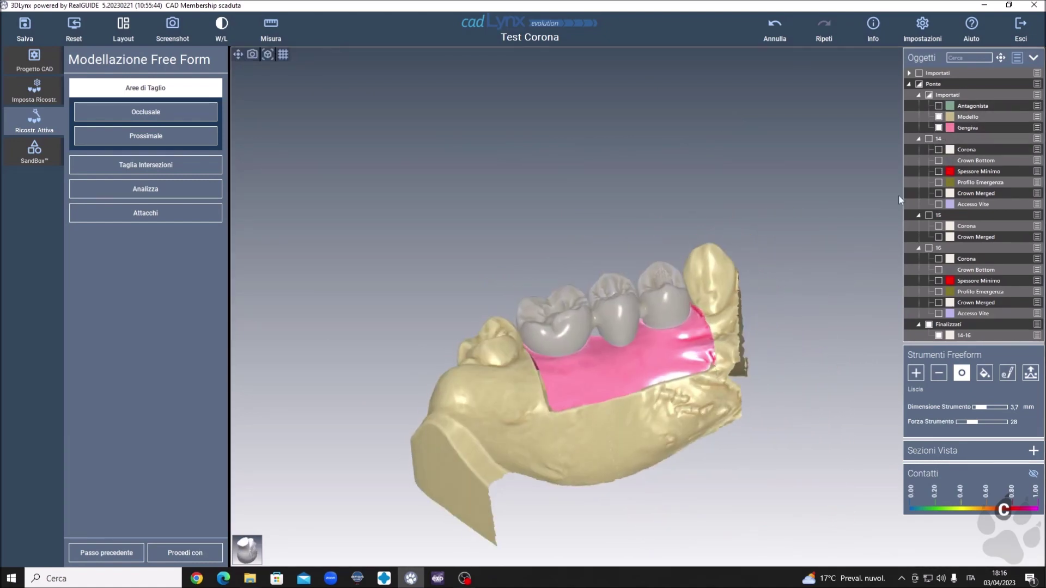
{"action": "left_click", "coordinate": [938, 127]}
{"action": "left_click", "coordinate": [939, 117]}
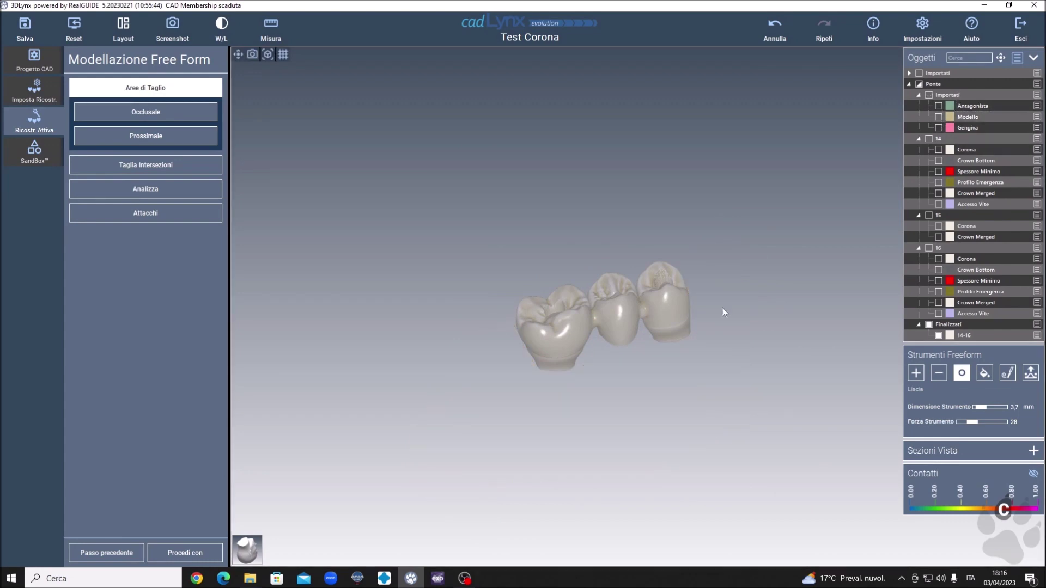